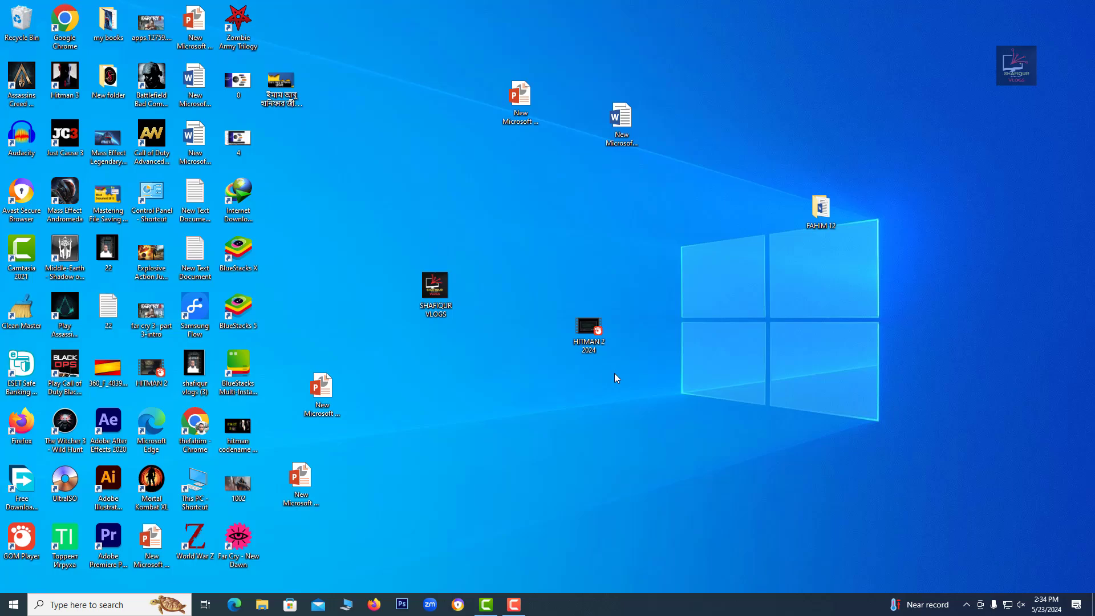
Open the FAHIM 12 folder on the desktop and open the FAHIM 12 Word document inside it
double_click(811, 197)
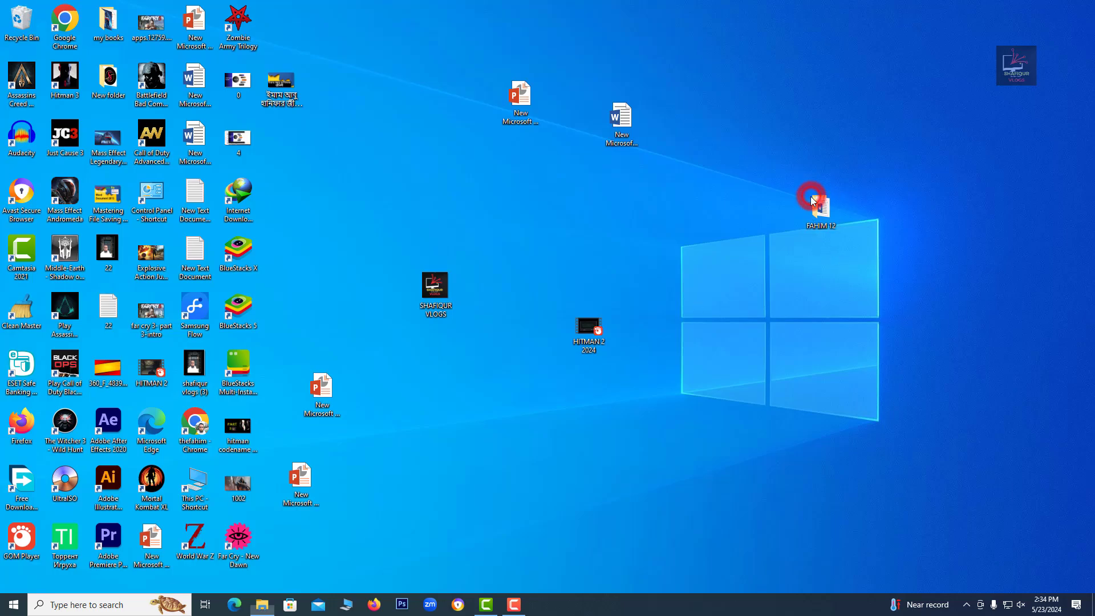
double_click(154, 124)
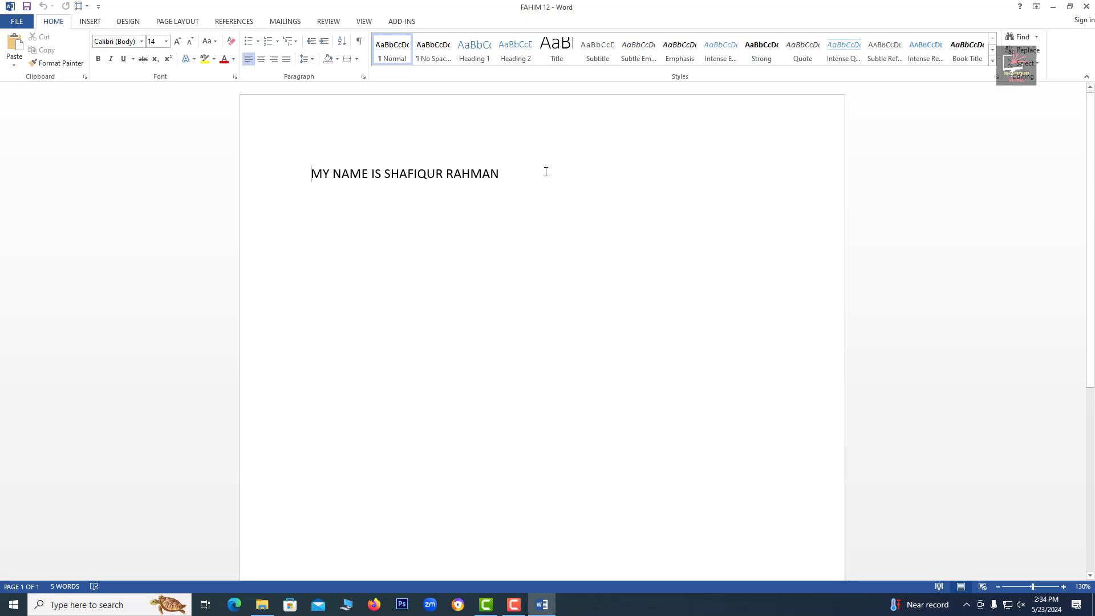
left_click_drag(546, 172, 308, 175)
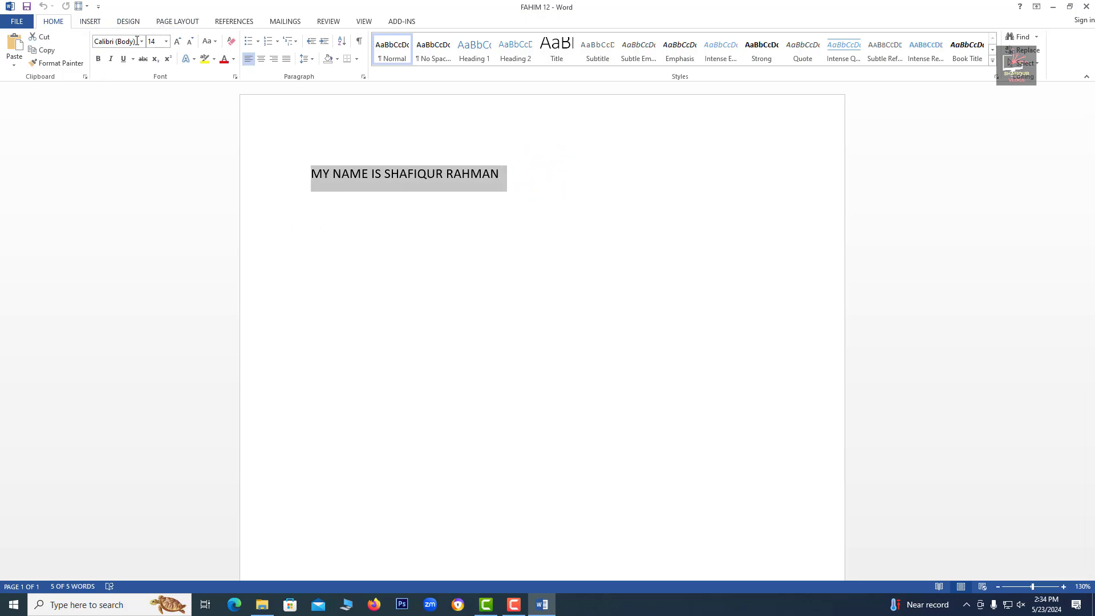
left_click(391, 285)
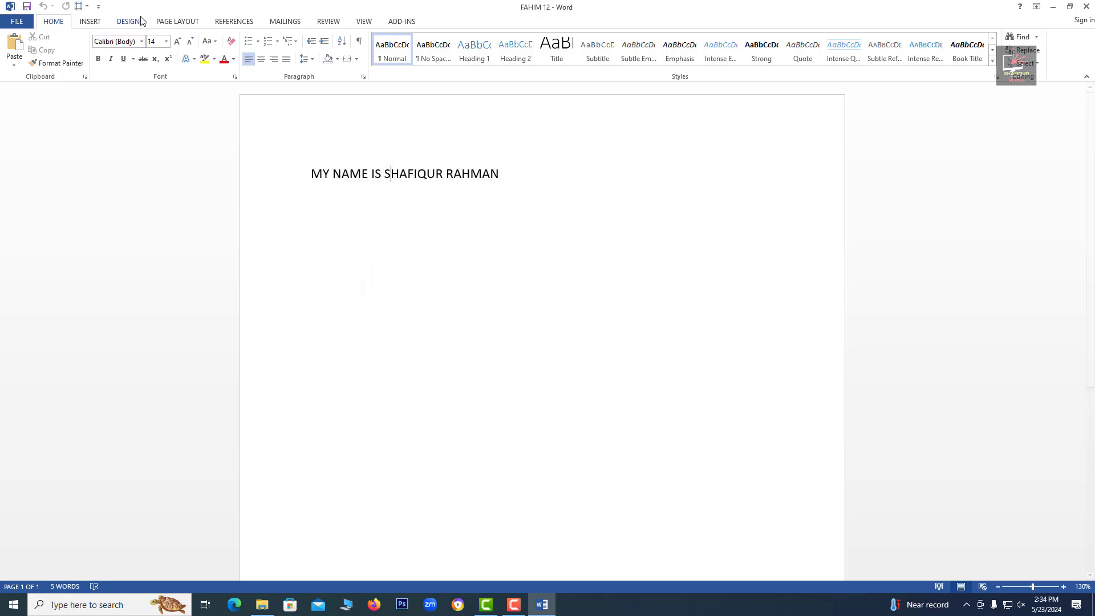
Apply the Normal margin preset to the document
left_click(184, 23)
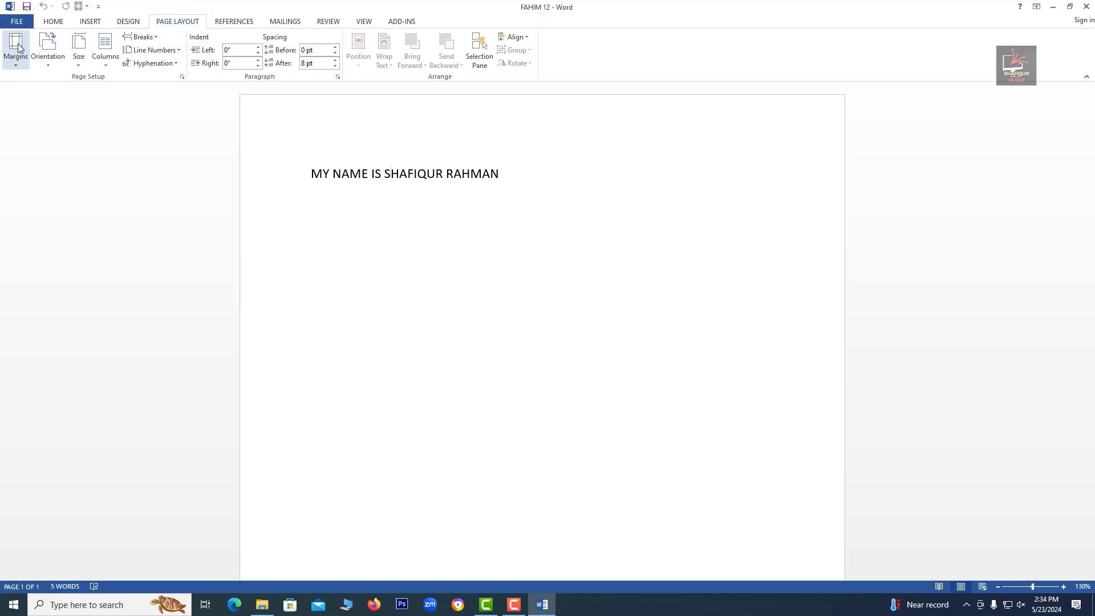
left_click(18, 47)
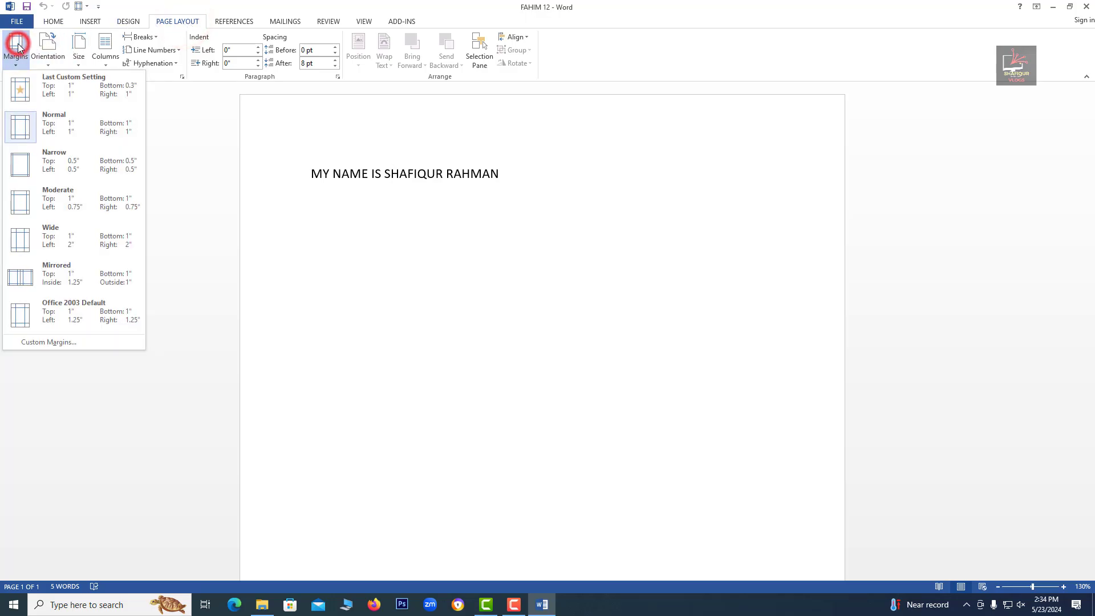
left_click(91, 126)
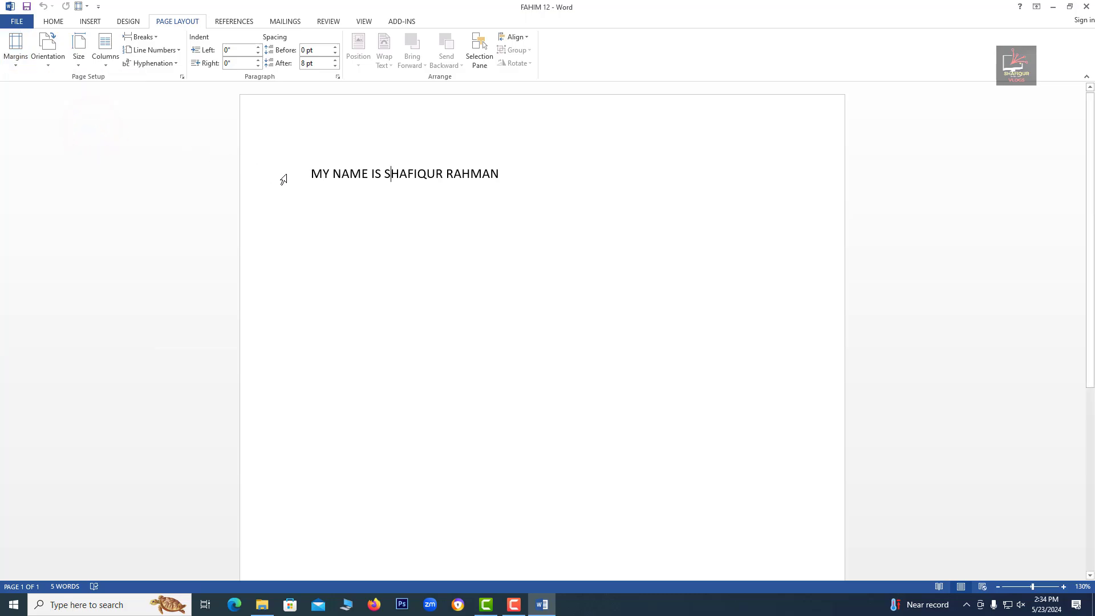
left_click(15, 47)
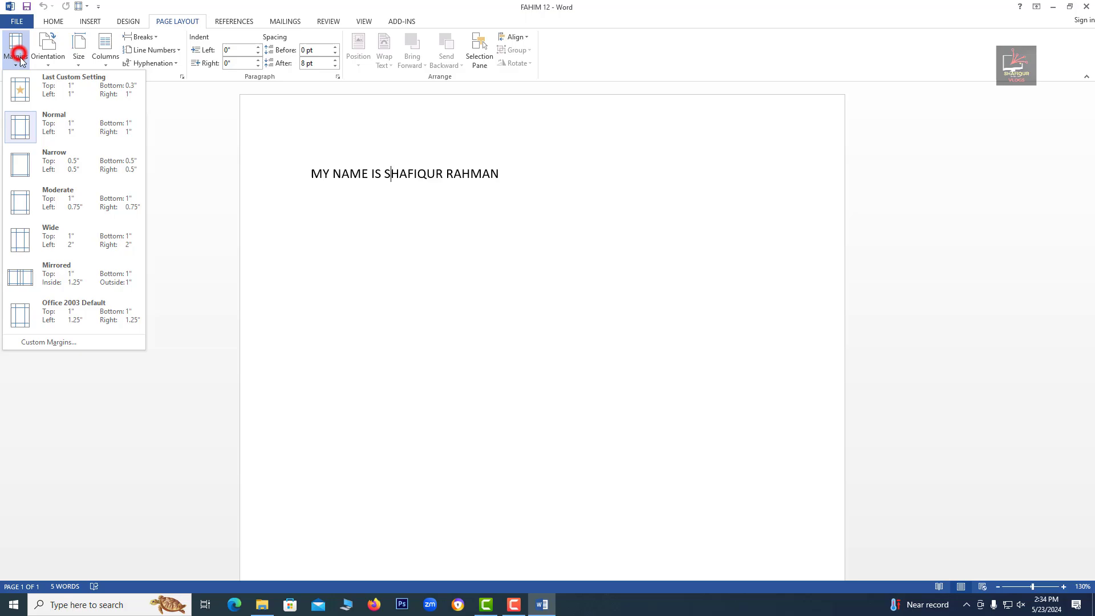
left_click(78, 122)
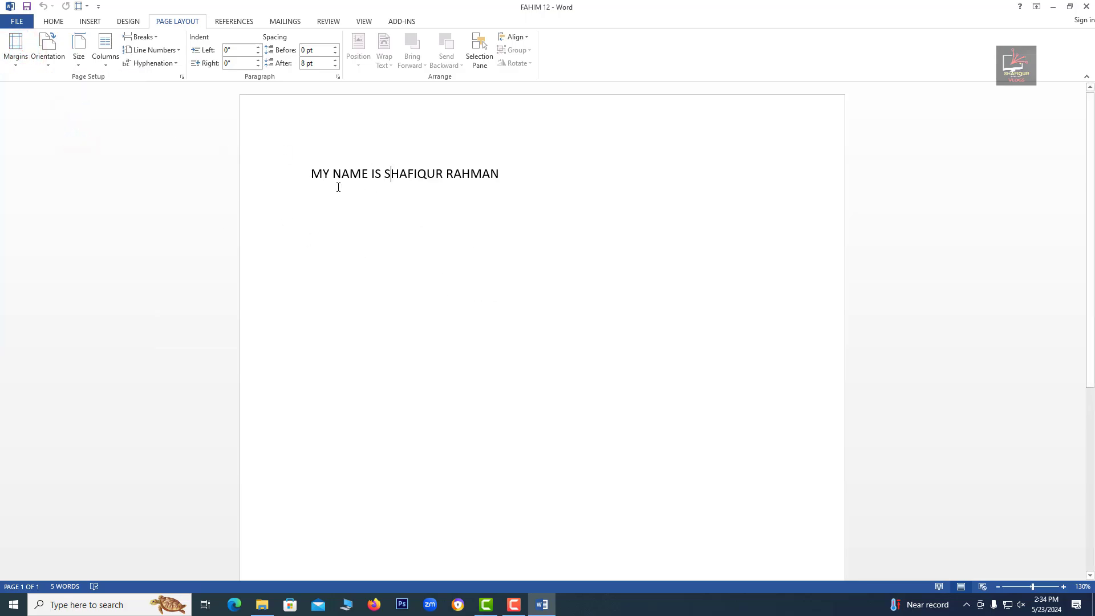
Set the document's paper size to A4
left_click(160, 25)
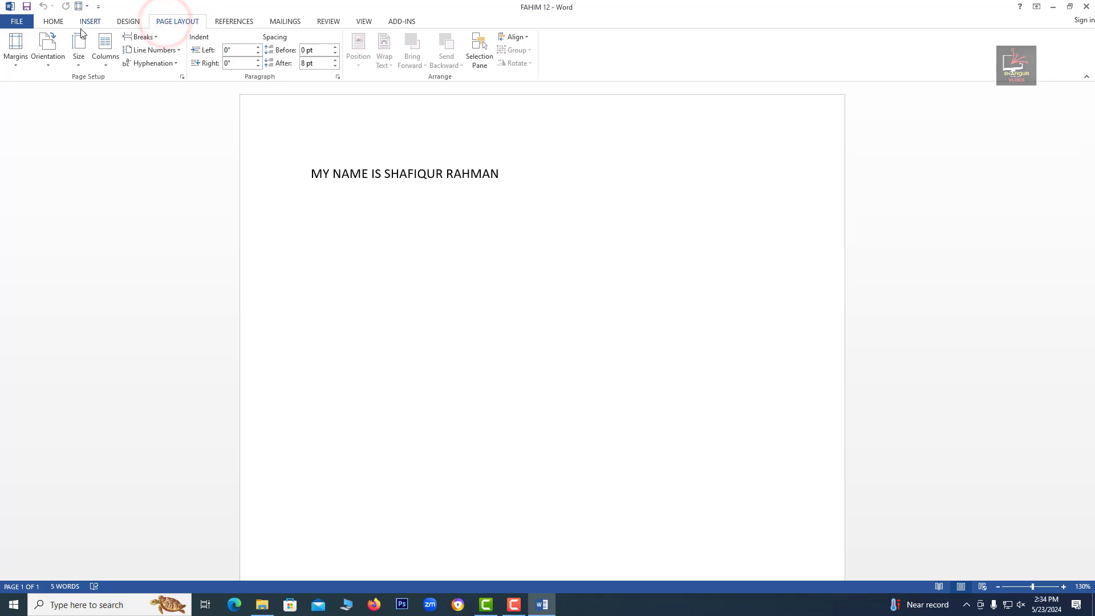
left_click(80, 49)
left_click(80, 64)
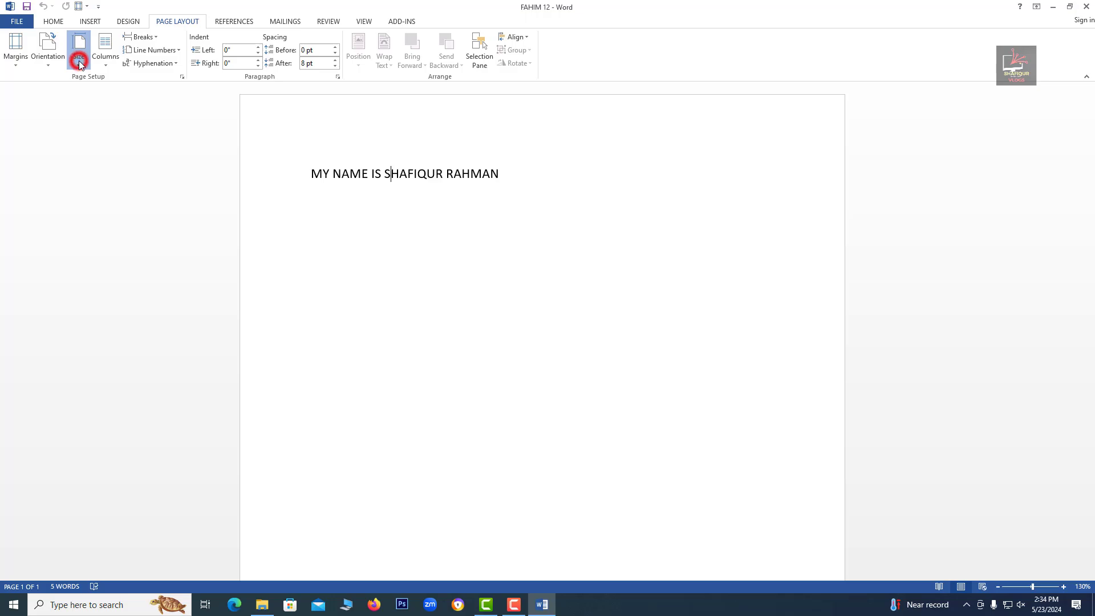
left_click(85, 50)
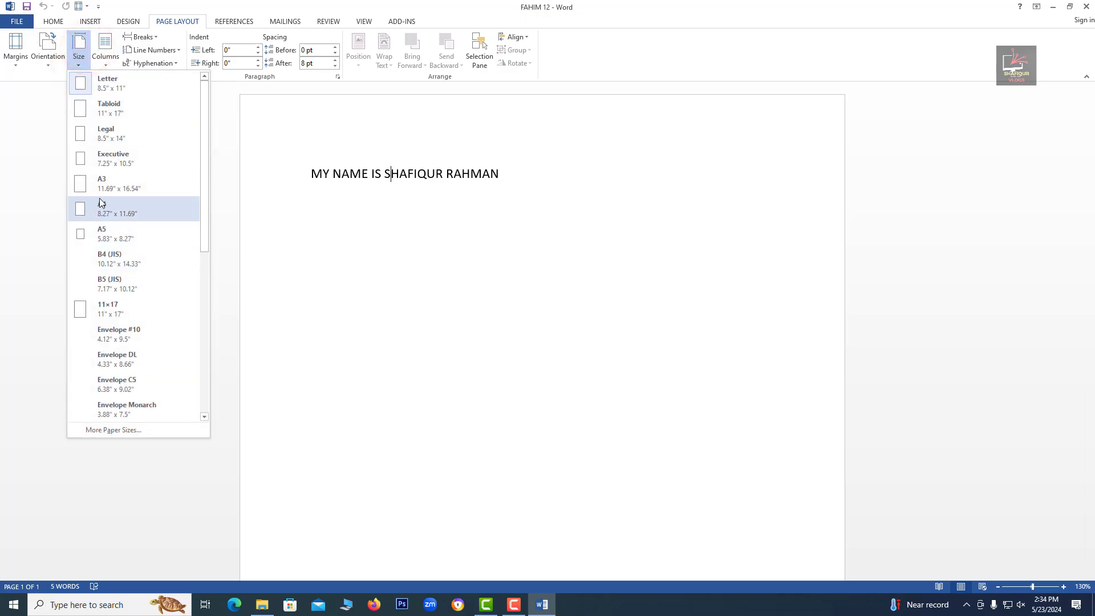
left_click(137, 206)
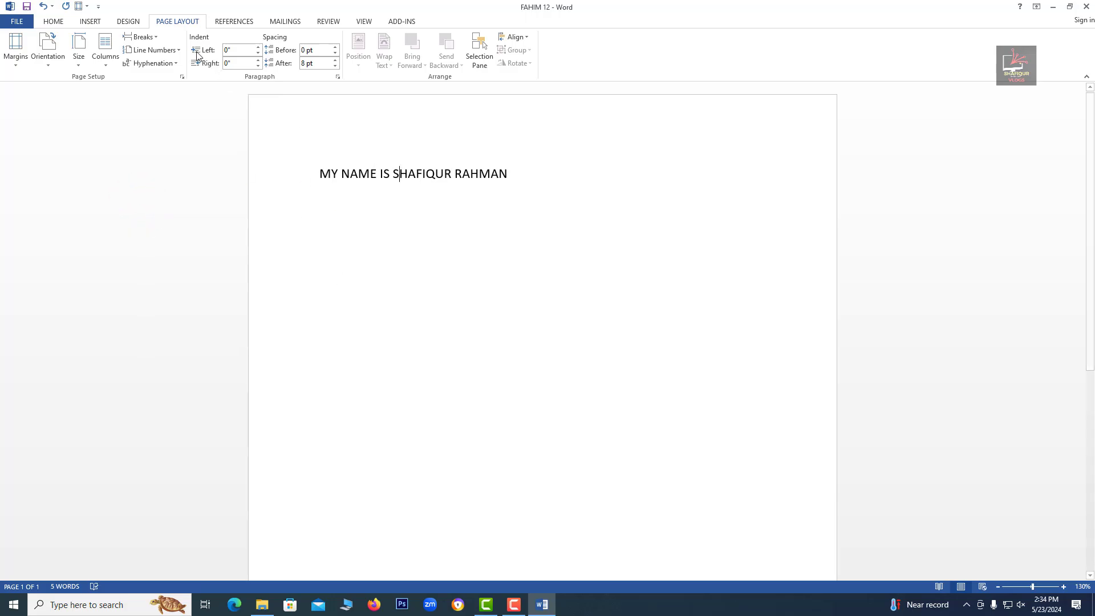
Reapply the Normal margin preset to the A4 page
left_click(177, 22)
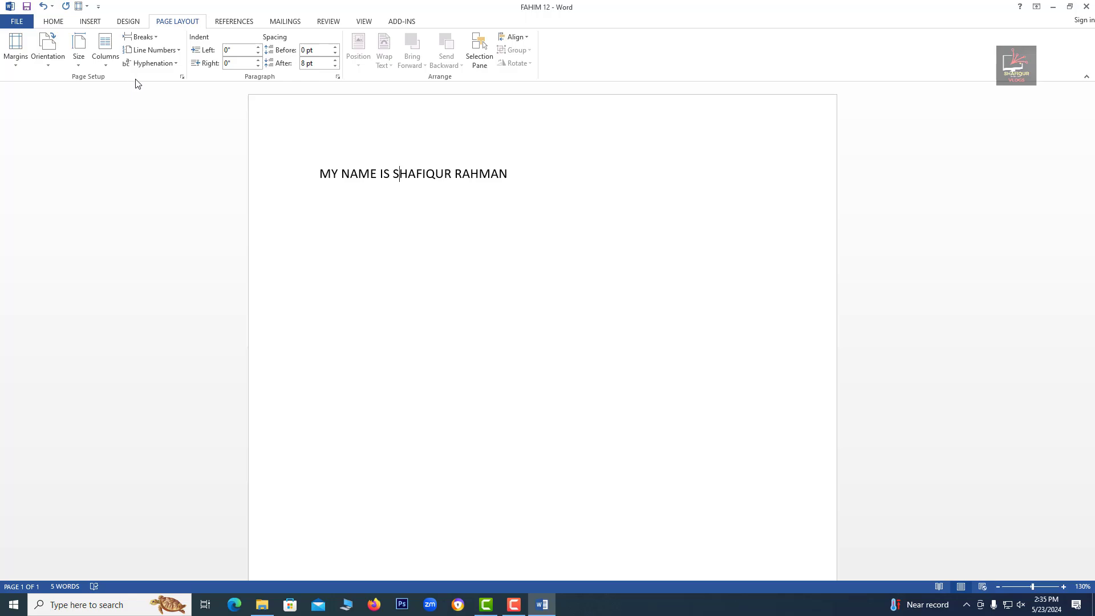
left_click(19, 42)
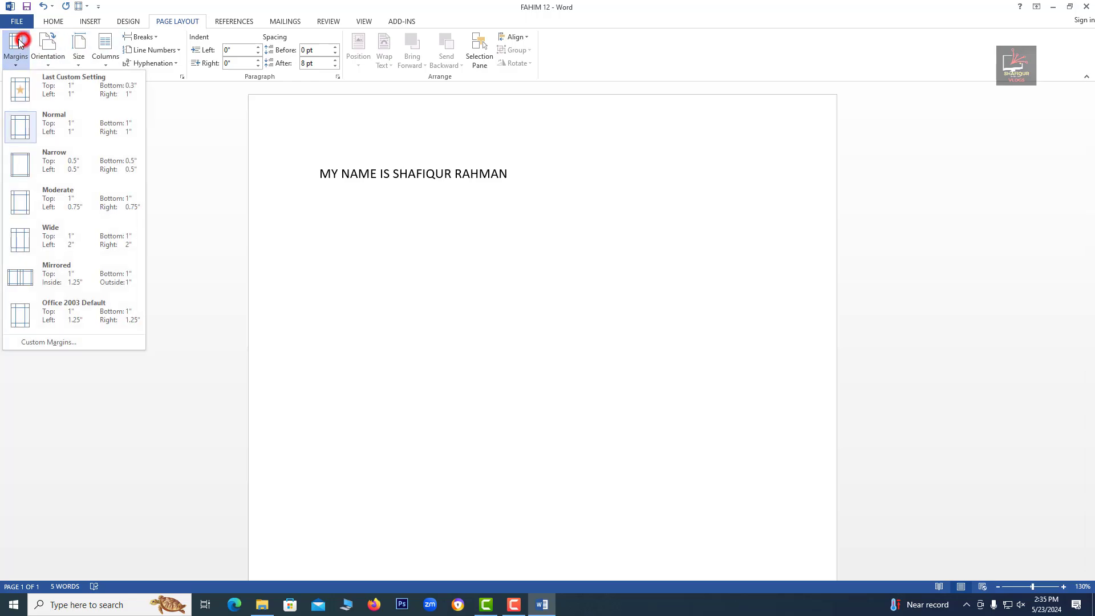
left_click(84, 117)
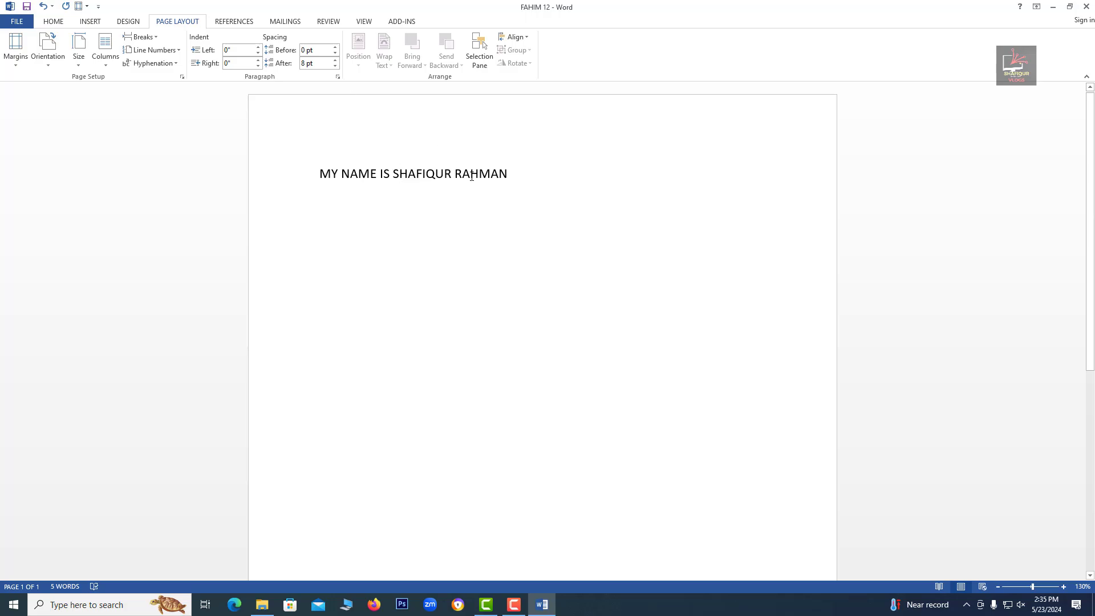
Set custom margins of 2 inches for the top and left of the whole document
left_click(16, 49)
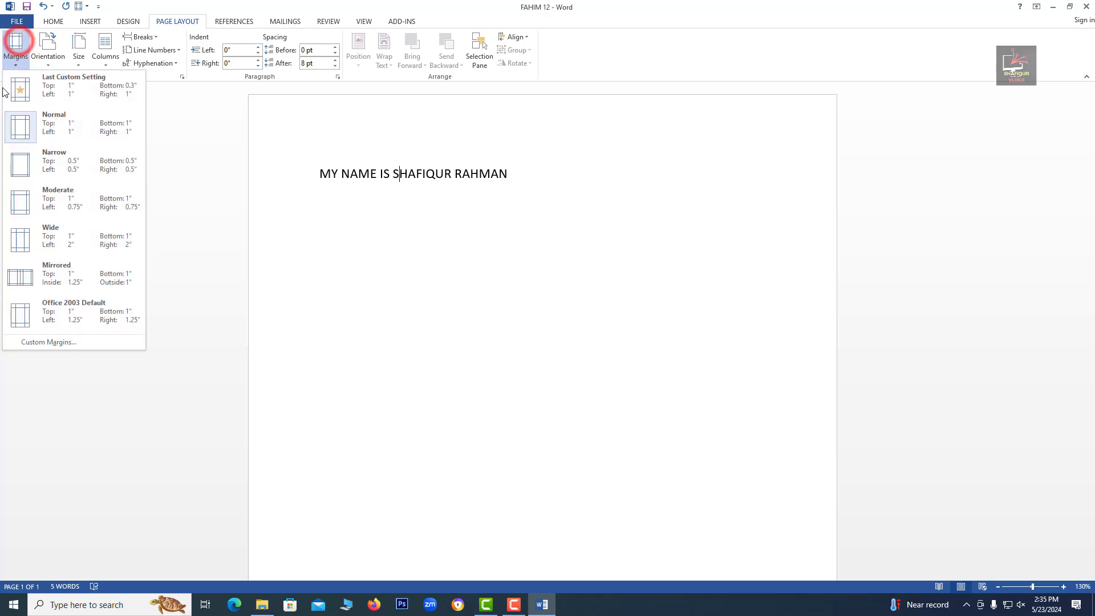
left_click(63, 340)
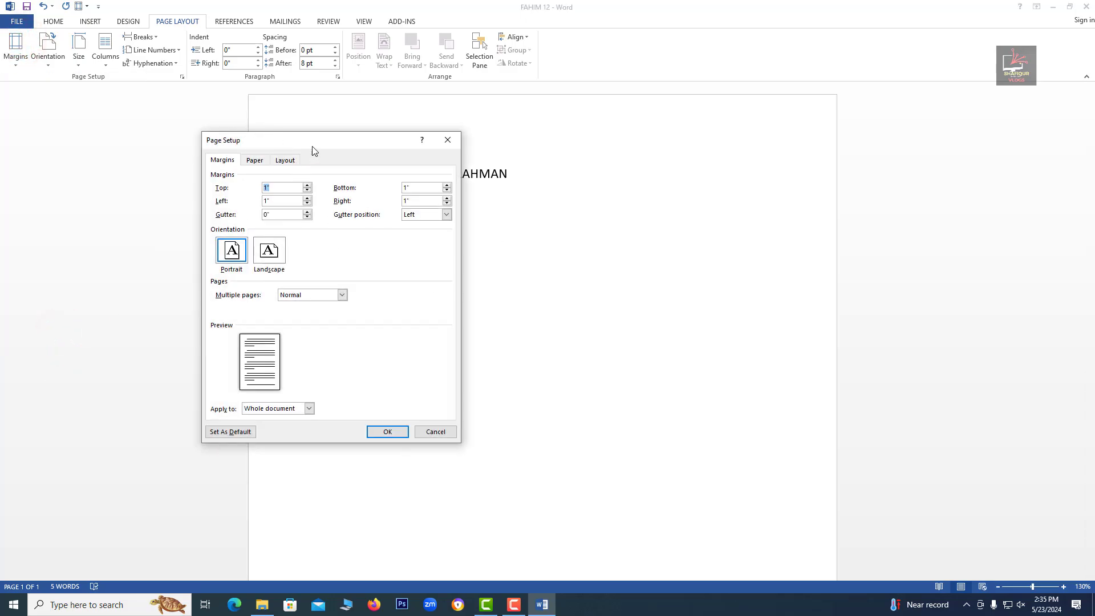
left_click_drag(313, 146, 430, 191)
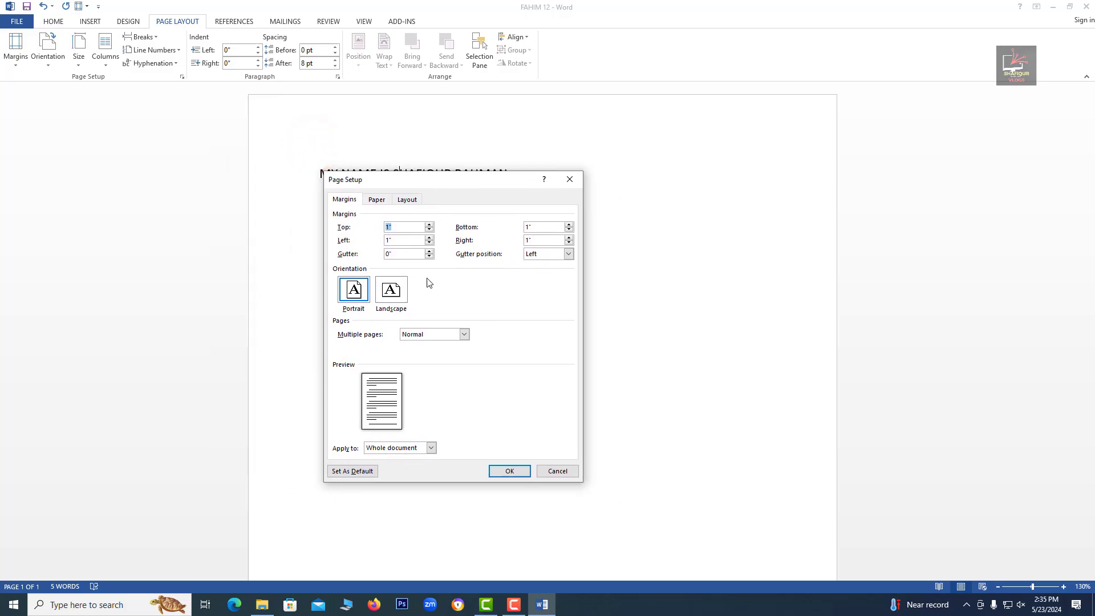
double_click(400, 226)
double_click(398, 239)
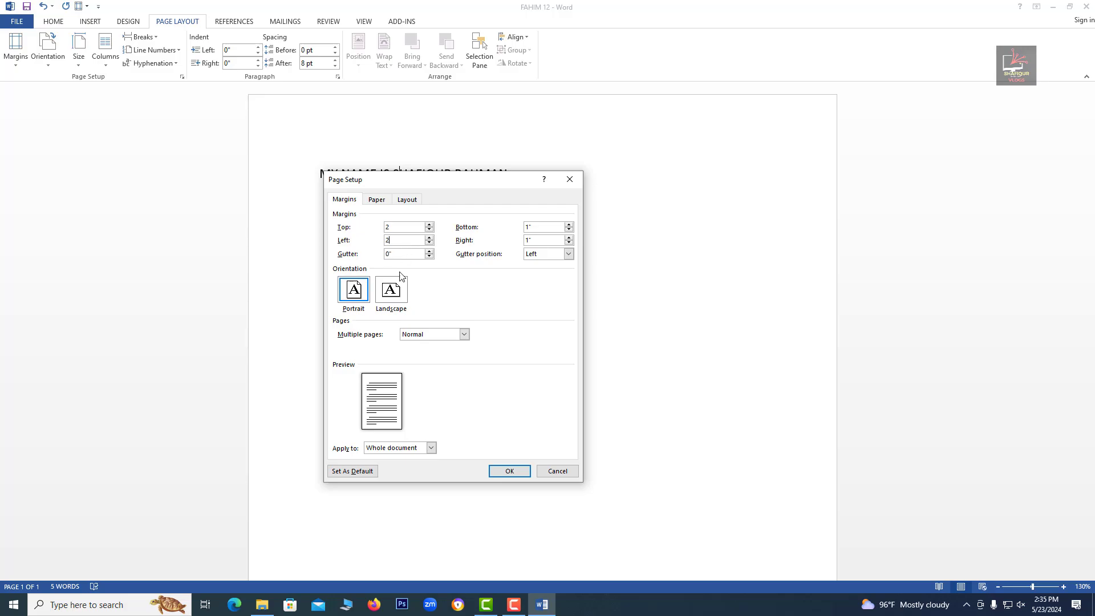
left_click(501, 467)
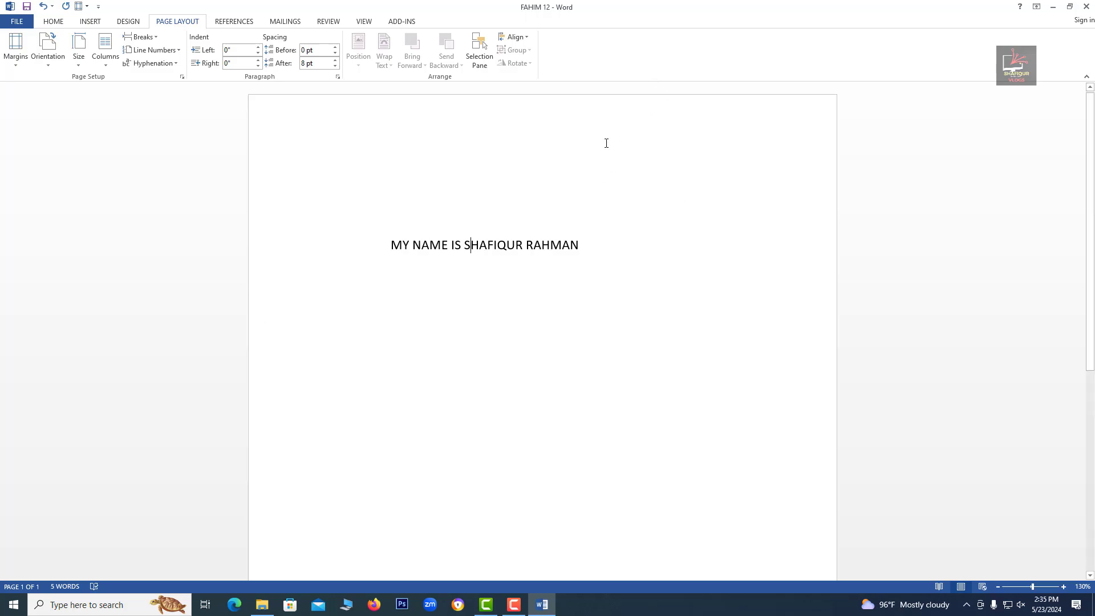
Reopen the custom margins settings and reduce the top margin to 1.5 inches
left_click(389, 227)
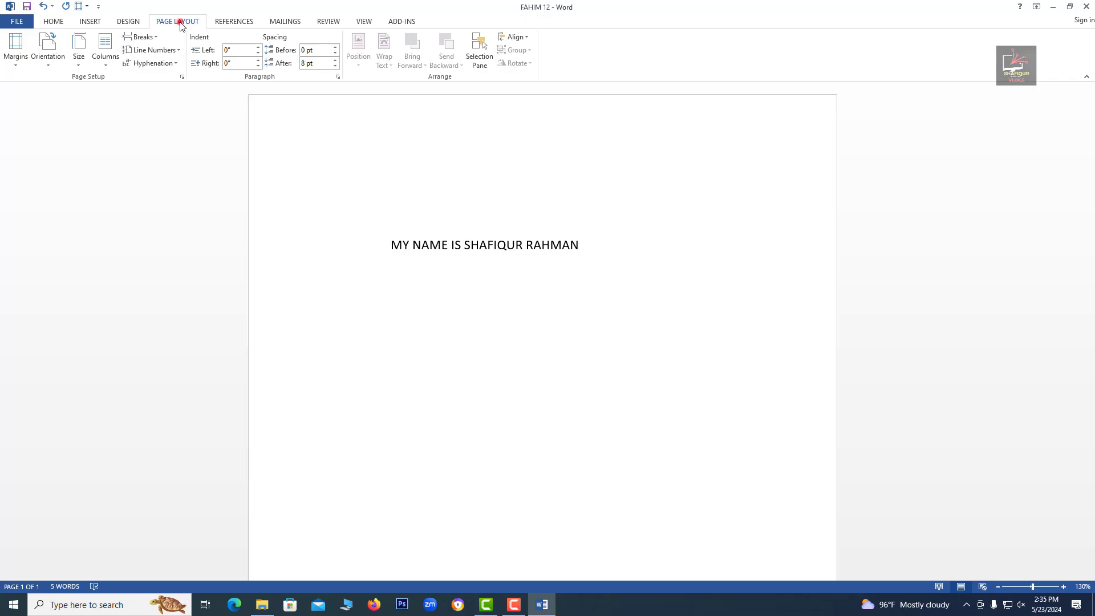
left_click(81, 50)
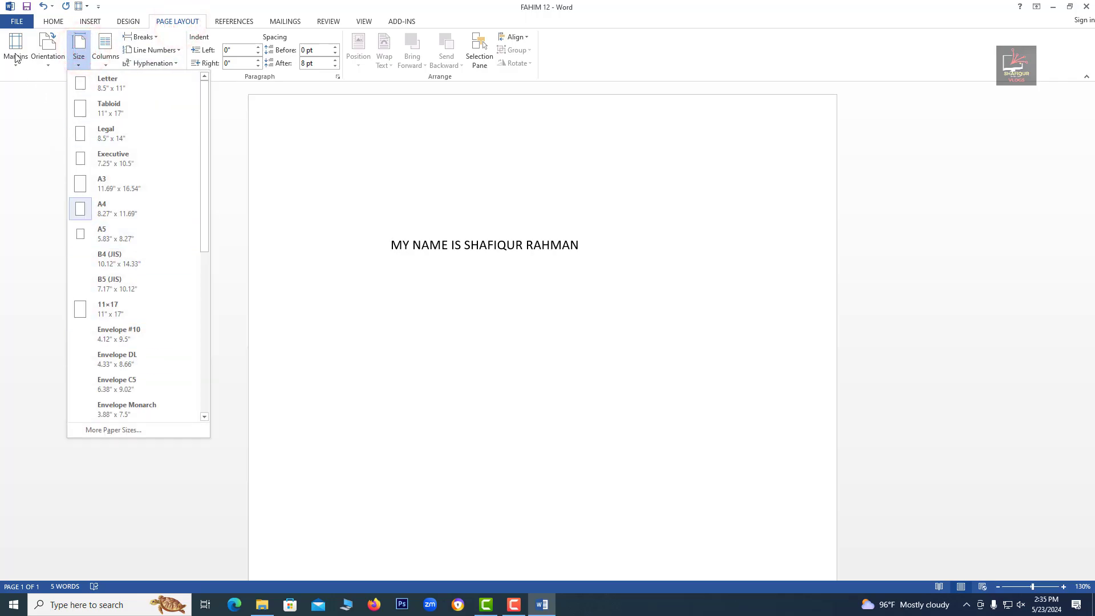
left_click(16, 57)
left_click(59, 341)
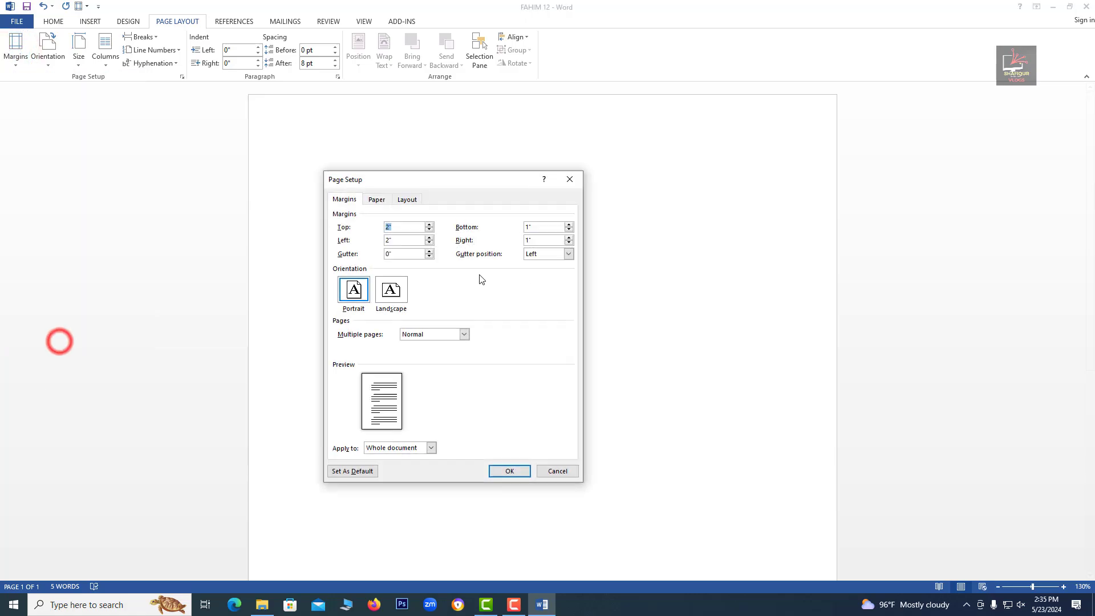
double_click(399, 227)
left_click(429, 230)
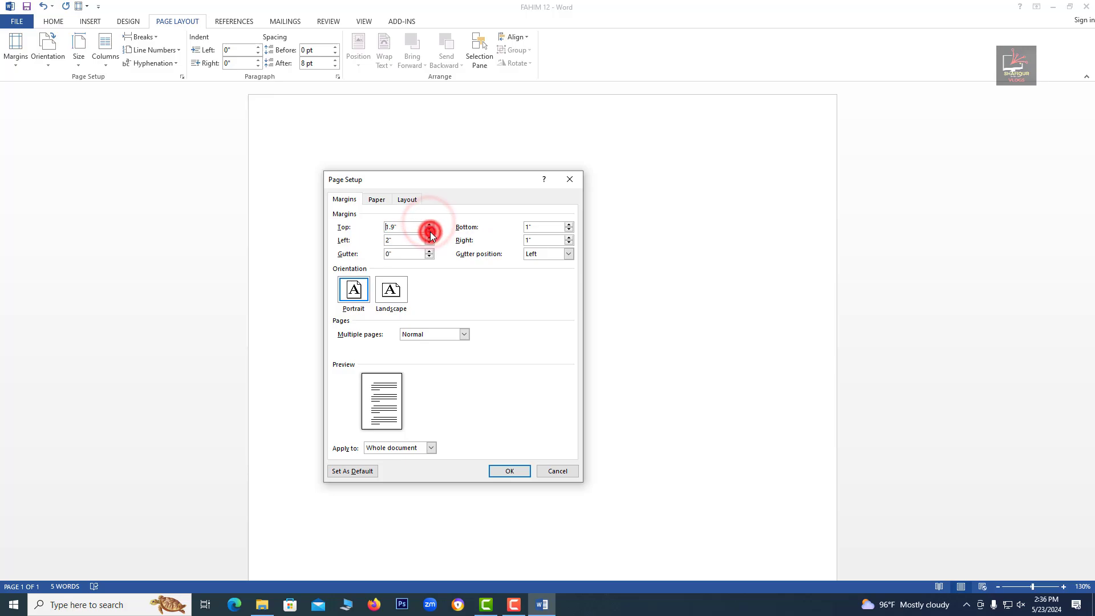
left_click(430, 230)
left_click(430, 230)
left_click(430, 230)
left_click(429, 230)
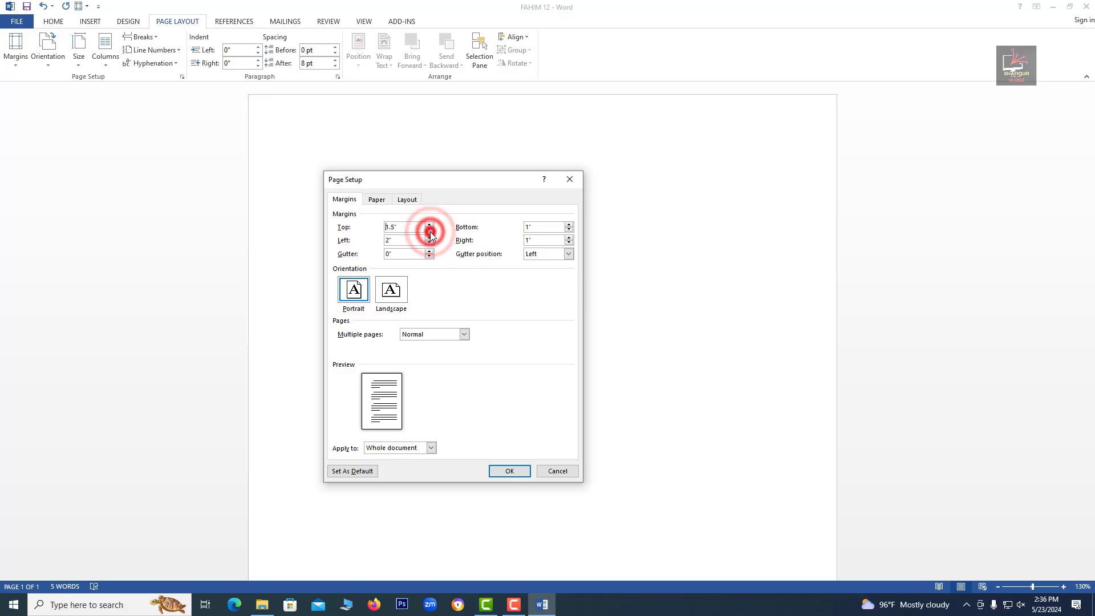
Reduce the left margin to 1.5 inches and apply the custom margins to the whole document
left_click(430, 243)
left_click(430, 243)
left_click(430, 243)
left_click(430, 243)
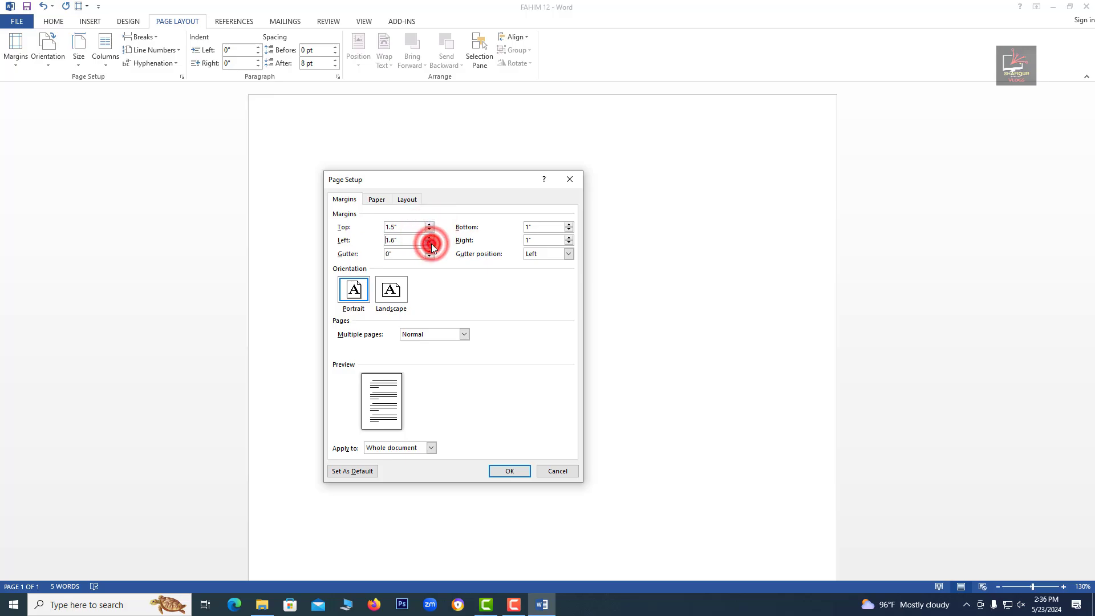
left_click(430, 243)
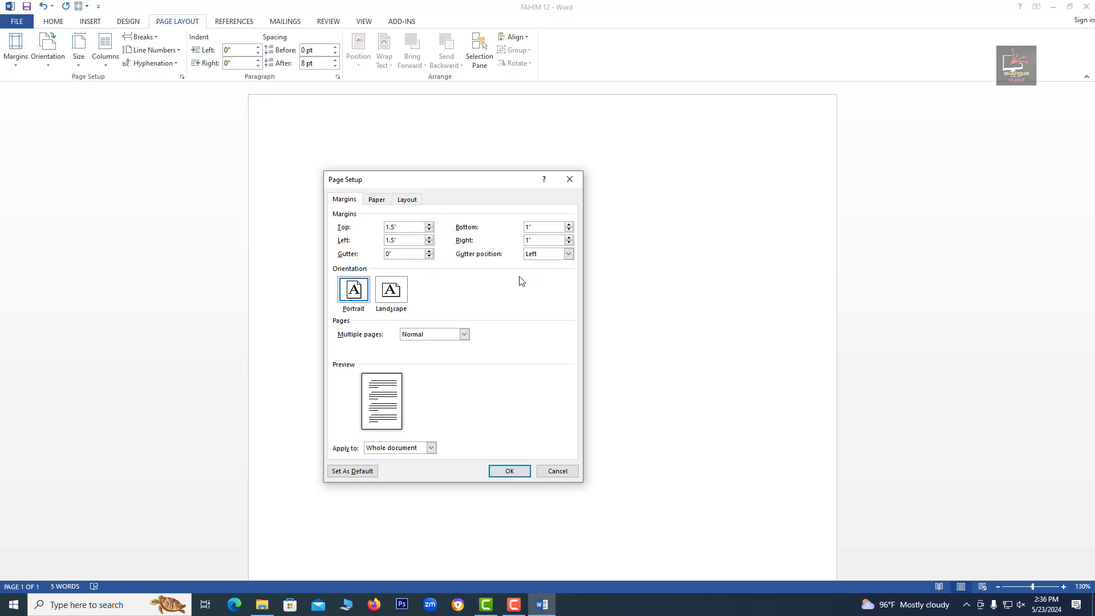
left_click(511, 471)
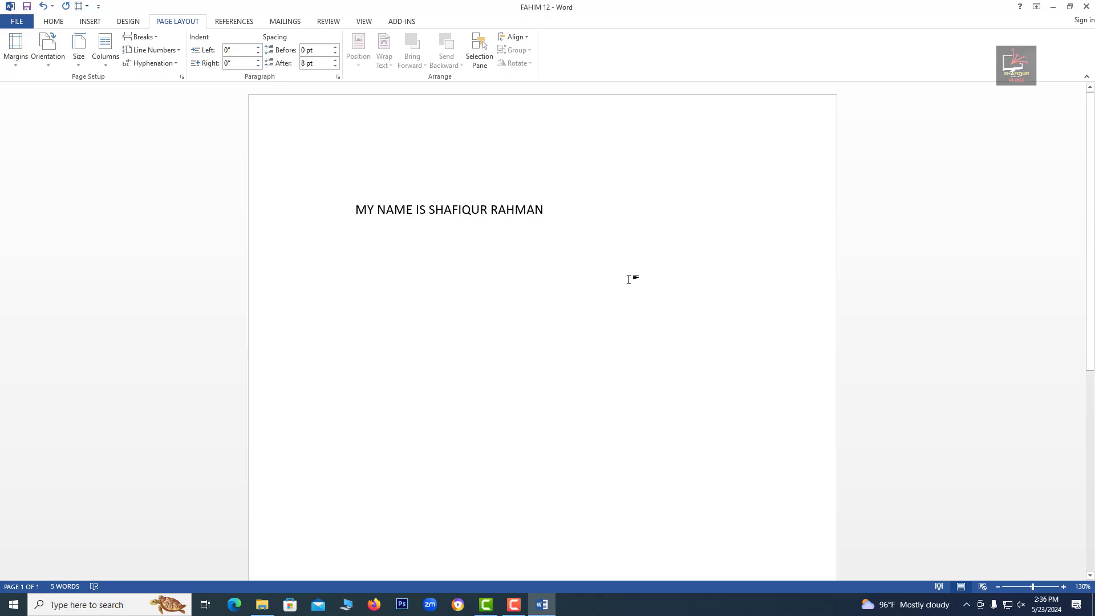
Format the document's single line of text as bold and italic
left_click(53, 21)
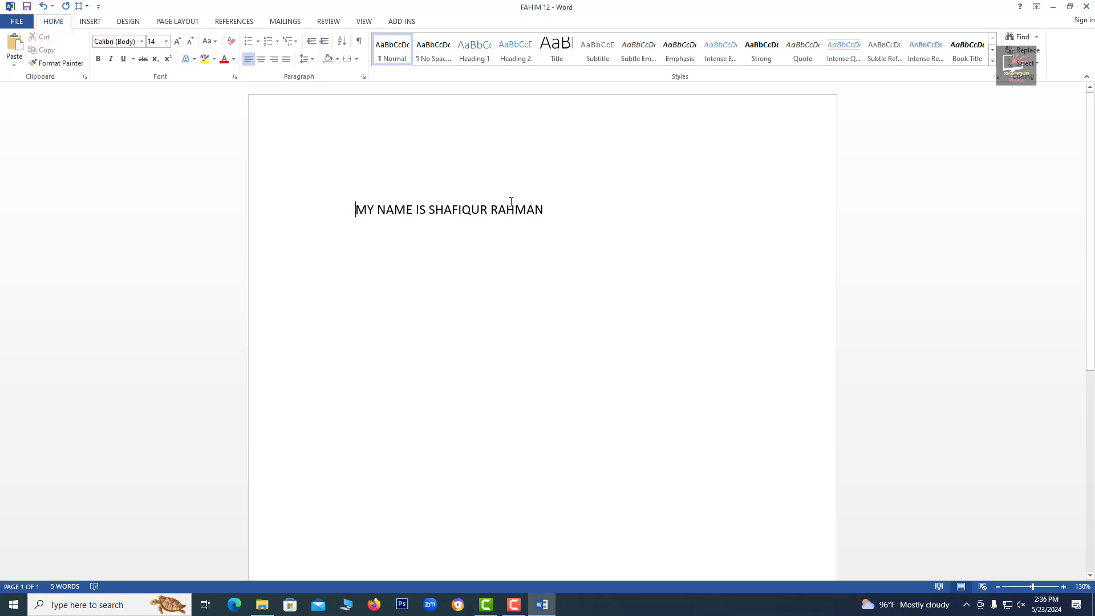
left_click_drag(559, 209, 355, 209)
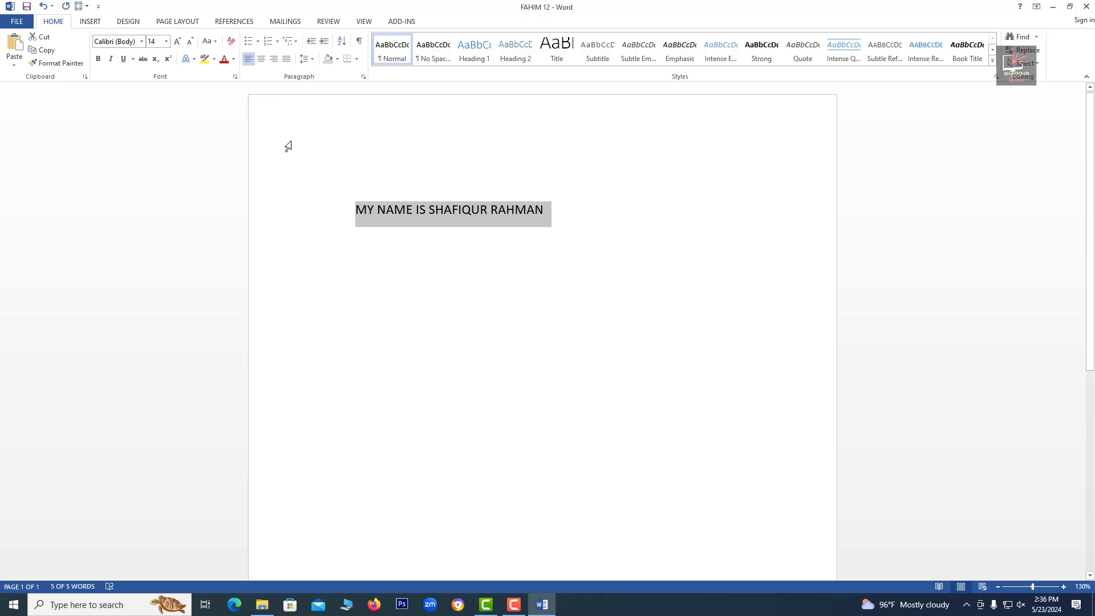
key("ctrl+b")
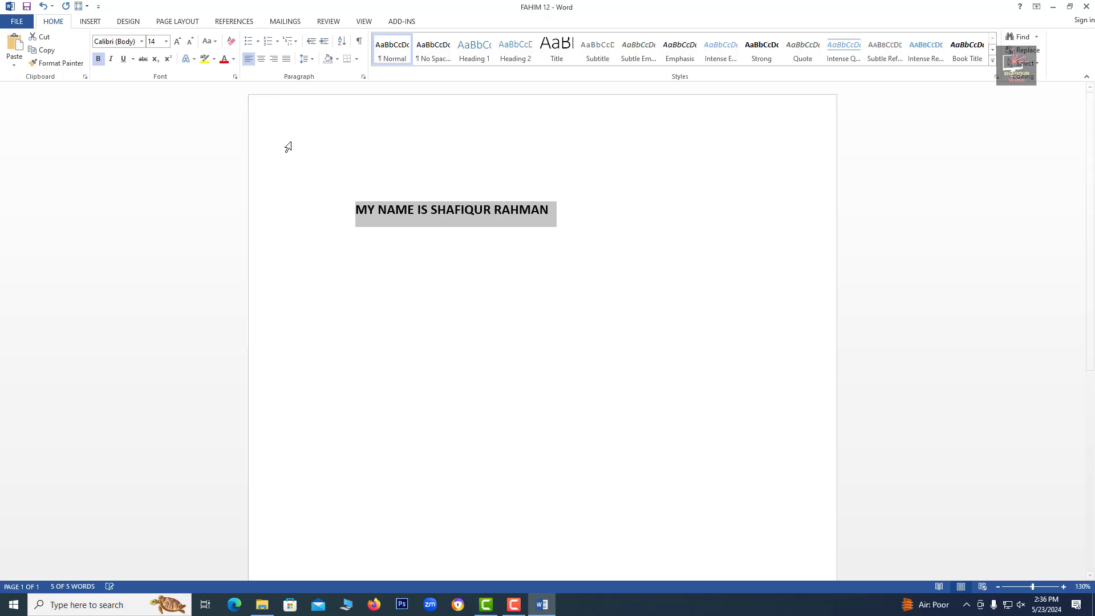
left_click(447, 246)
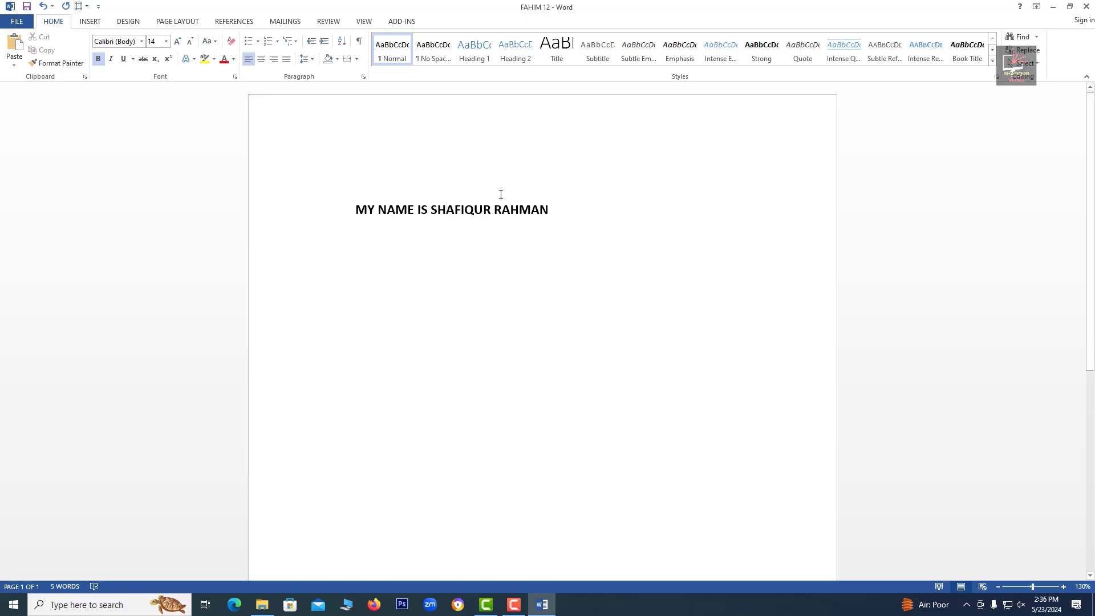
left_click_drag(568, 208, 315, 195)
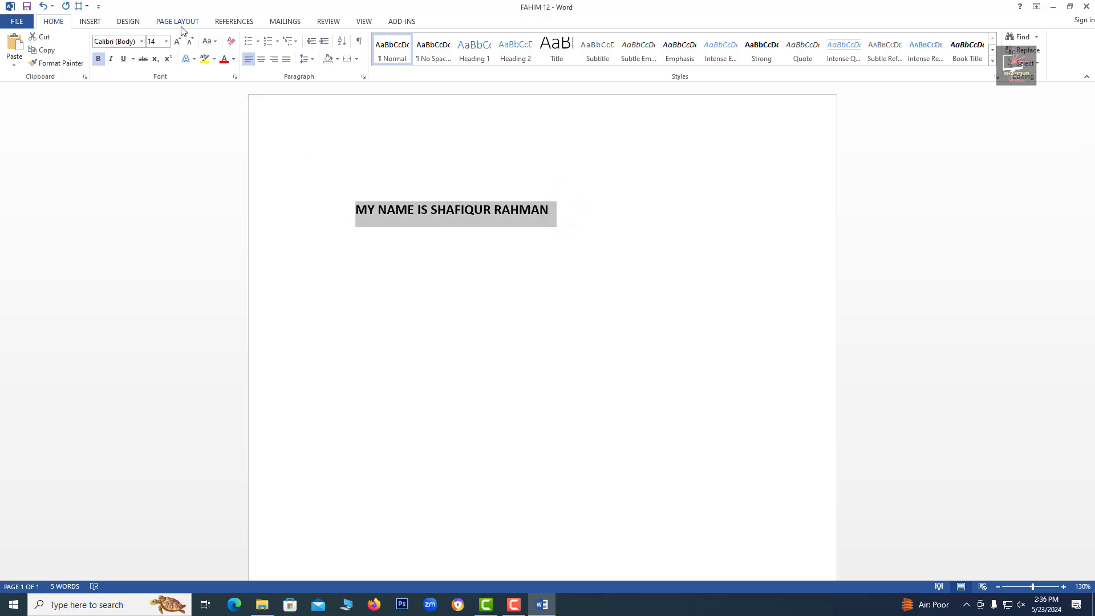
left_click(111, 59)
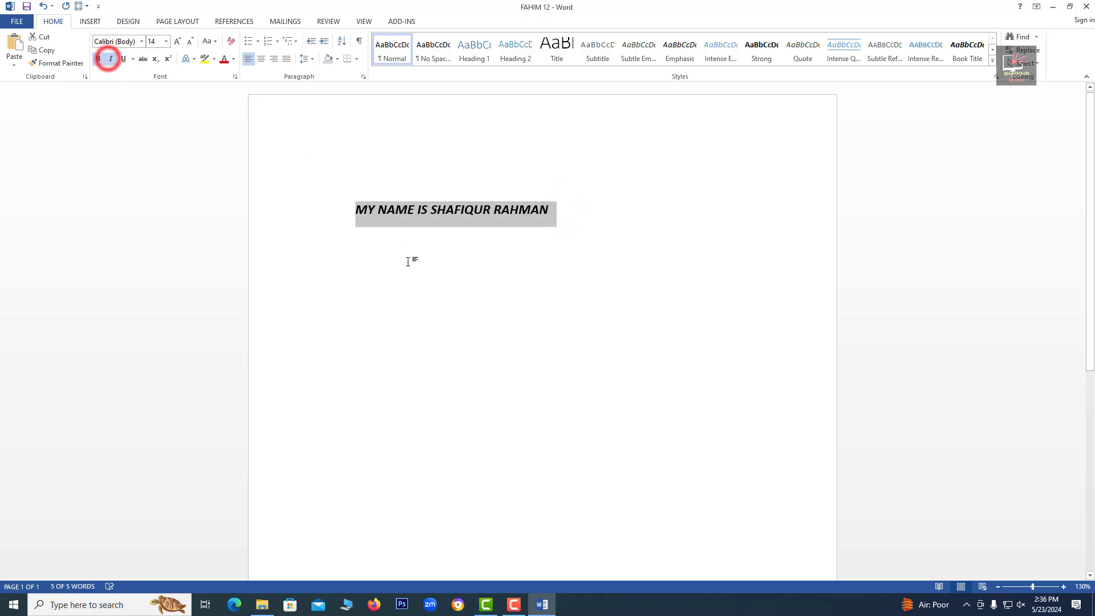
Underline the document's single bold and italic line of text
left_click(423, 272)
left_click_drag(578, 208, 311, 201)
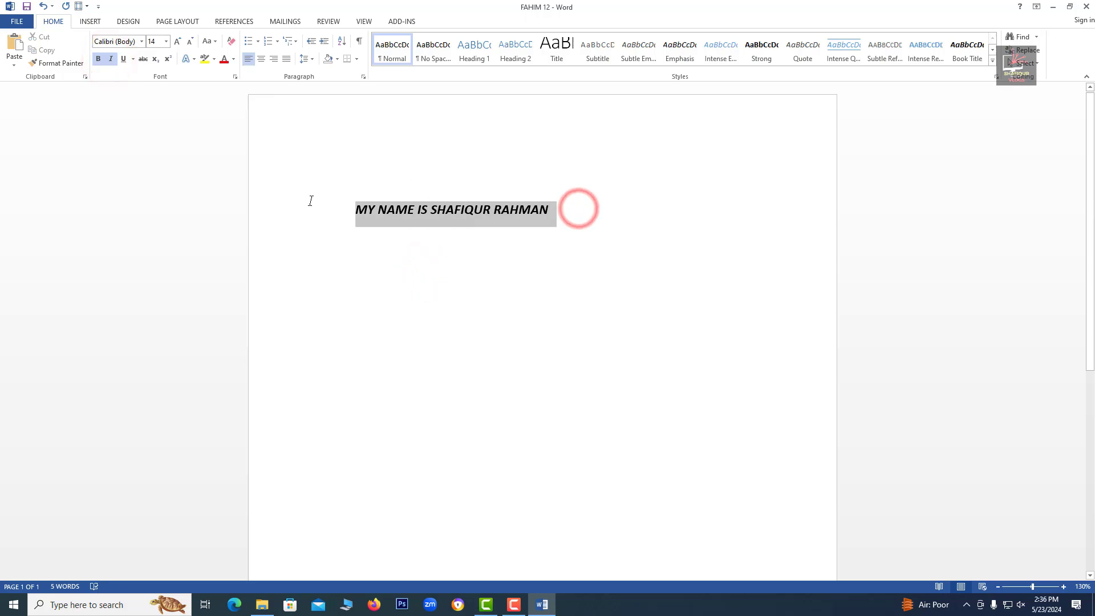
left_click(124, 59)
left_click(328, 231)
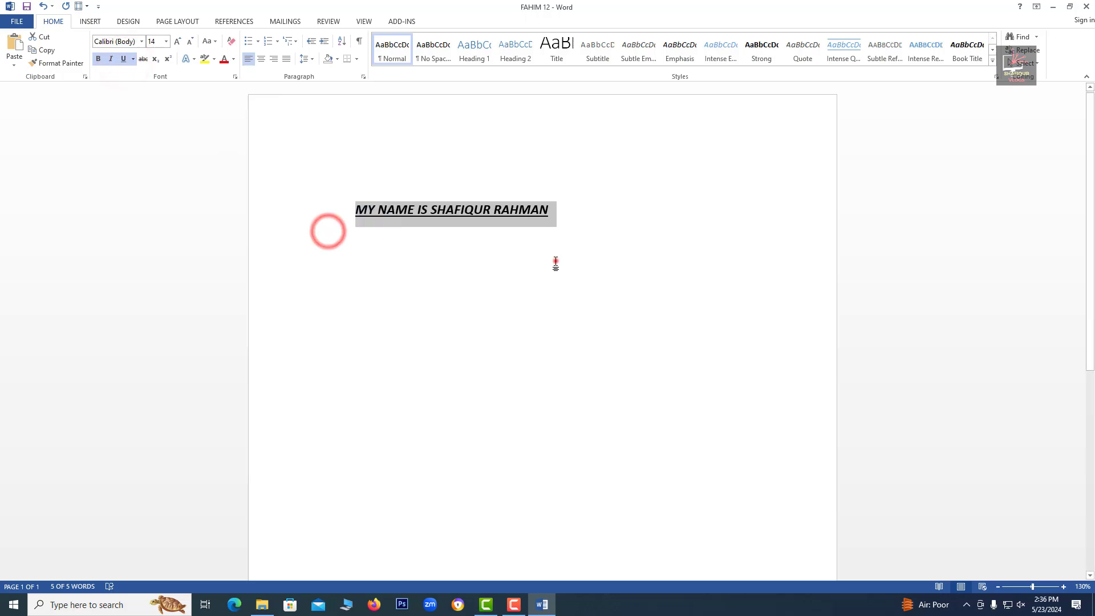
left_click(556, 260)
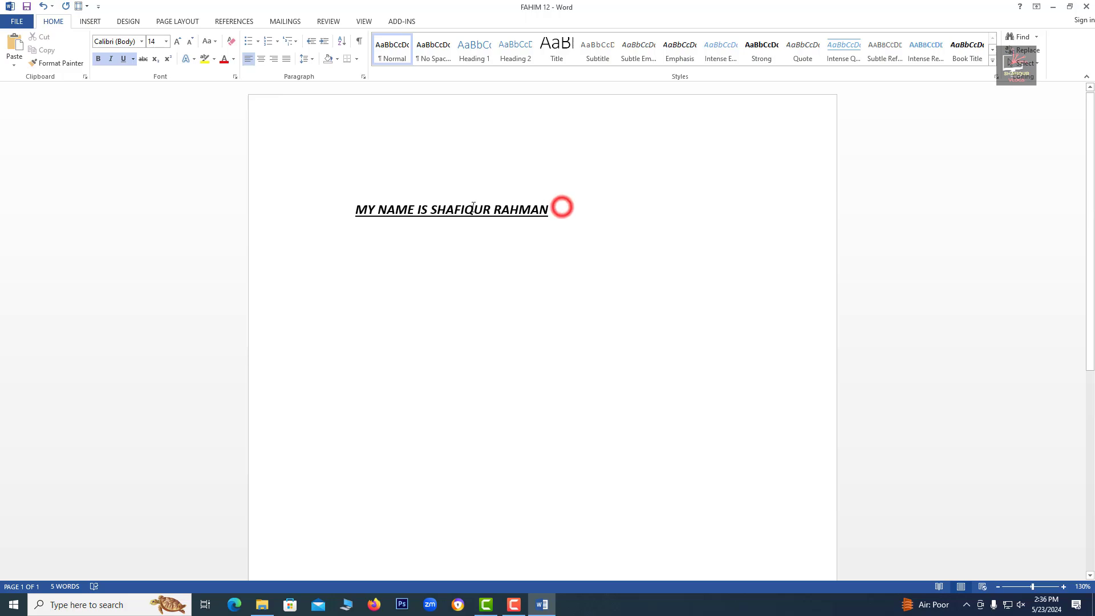
Remove the bold, italic and underline formatting from the single line of text
triple_click(563, 207)
left_click(100, 58)
left_click(110, 58)
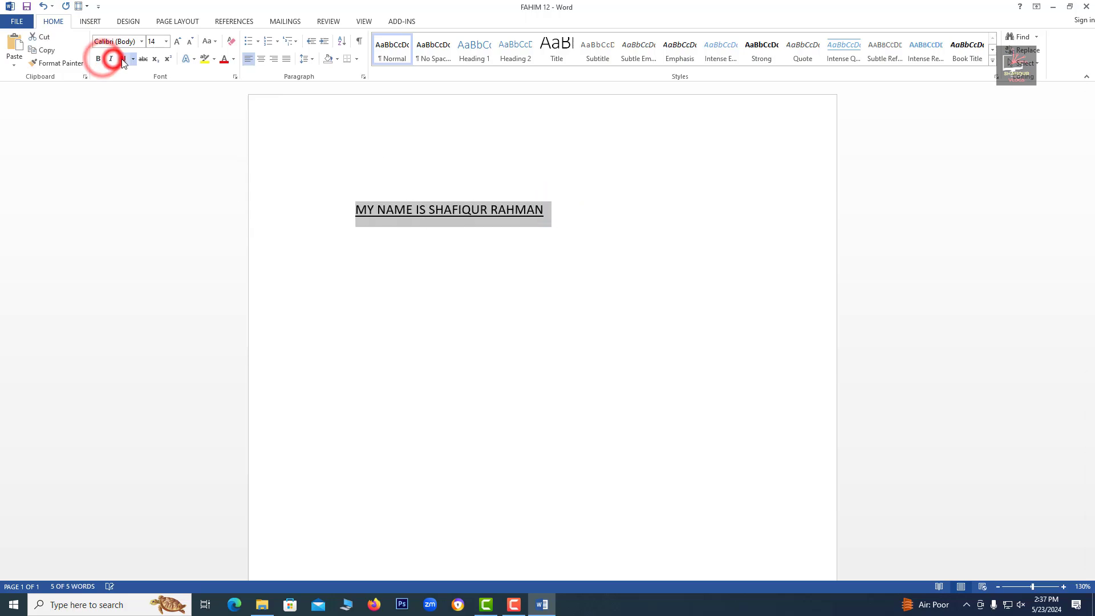
left_click(123, 58)
left_click(420, 322)
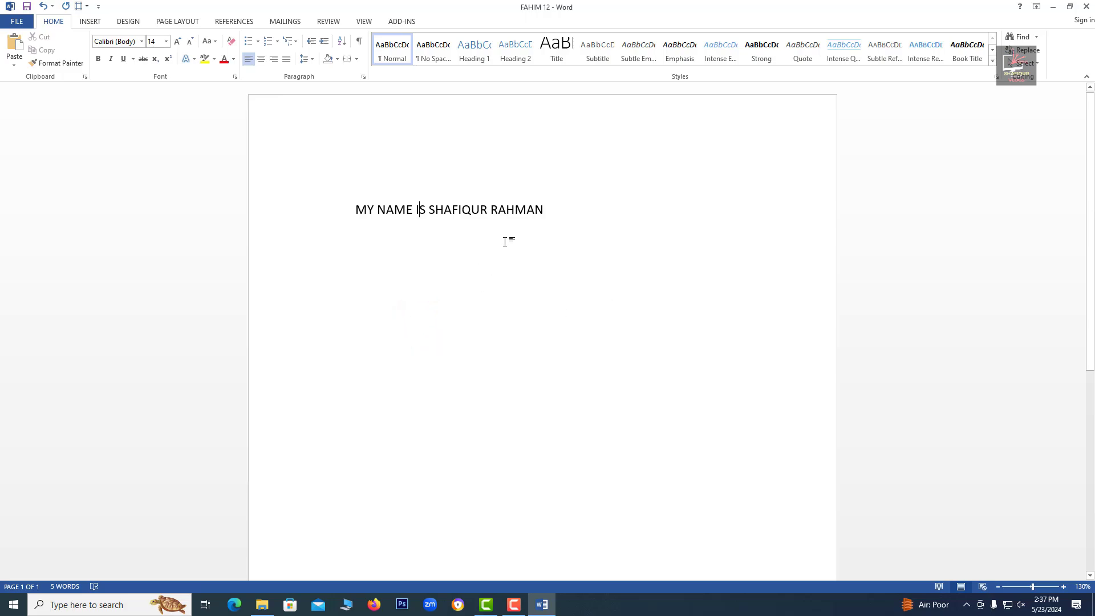
Reapply bold, italic and underline formatting to the whole line of text
triple_click(577, 207)
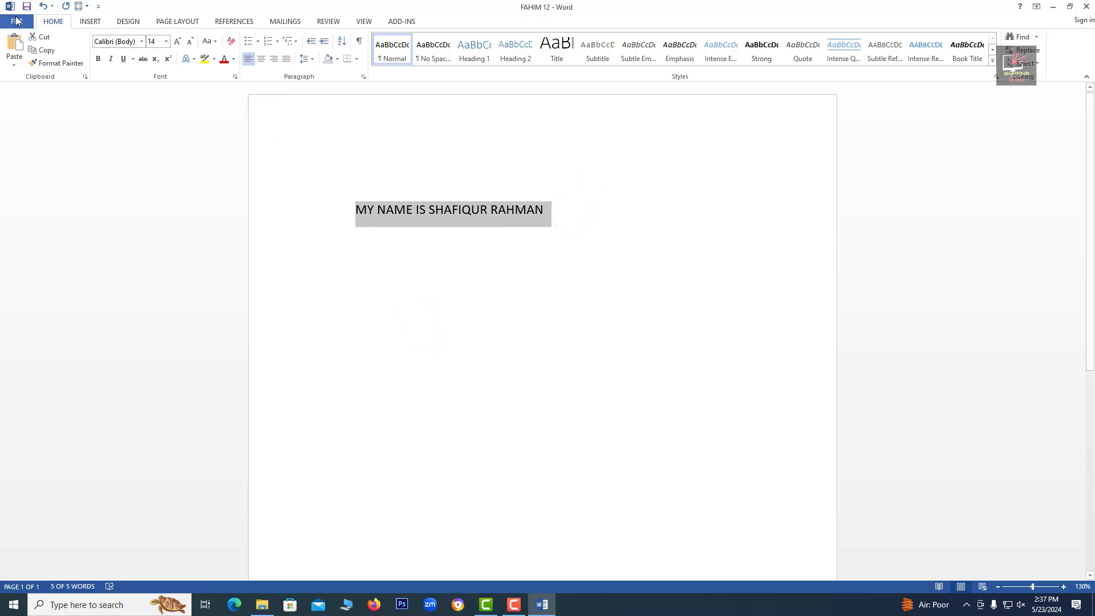
left_click(98, 58)
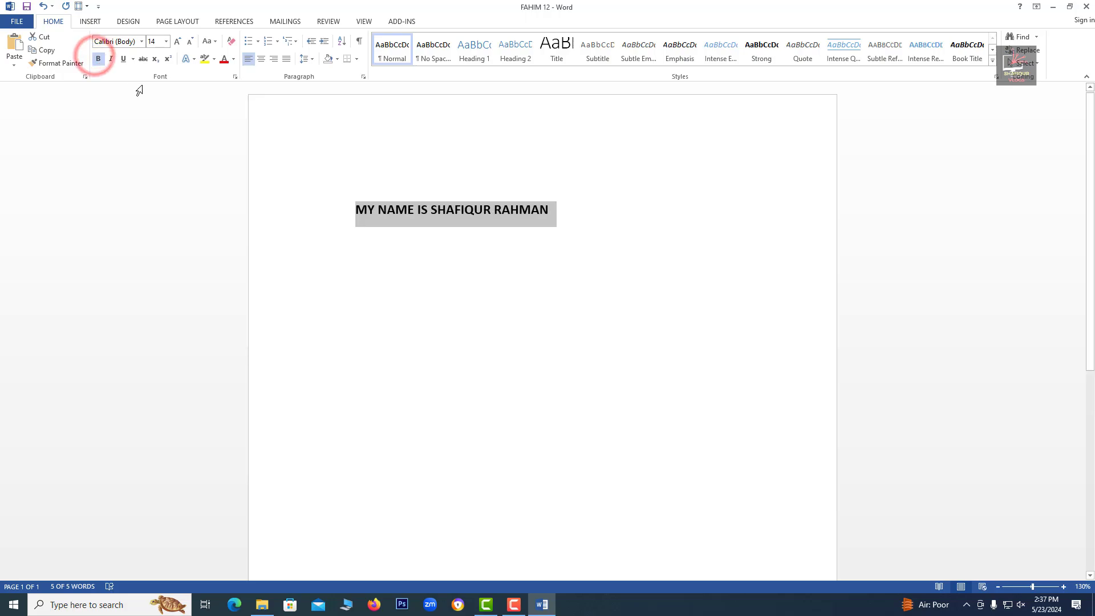
left_click(110, 59)
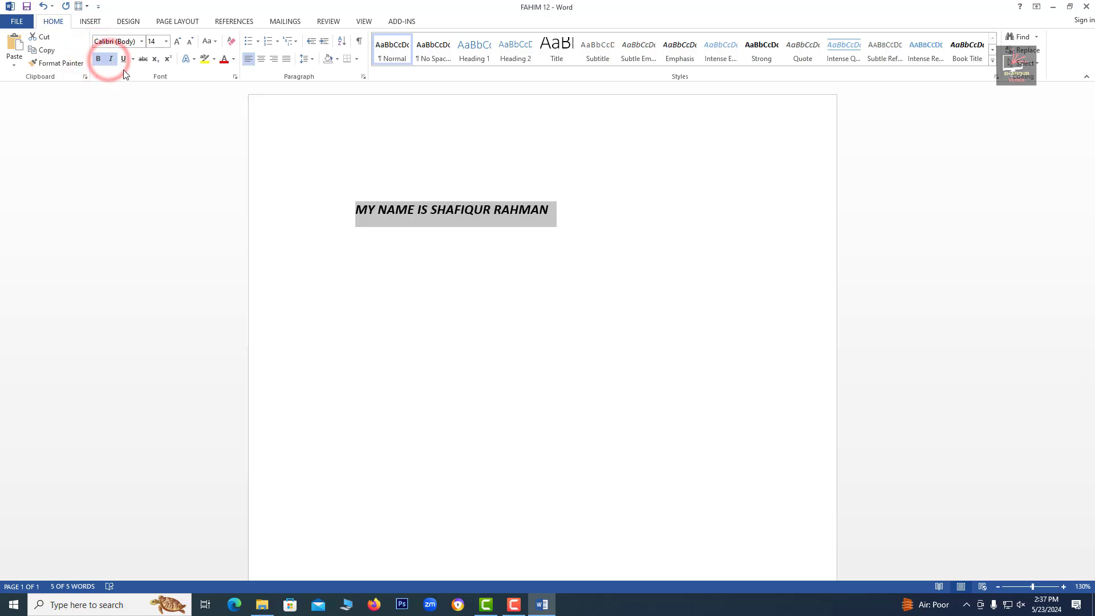
left_click(123, 58)
left_click(460, 312)
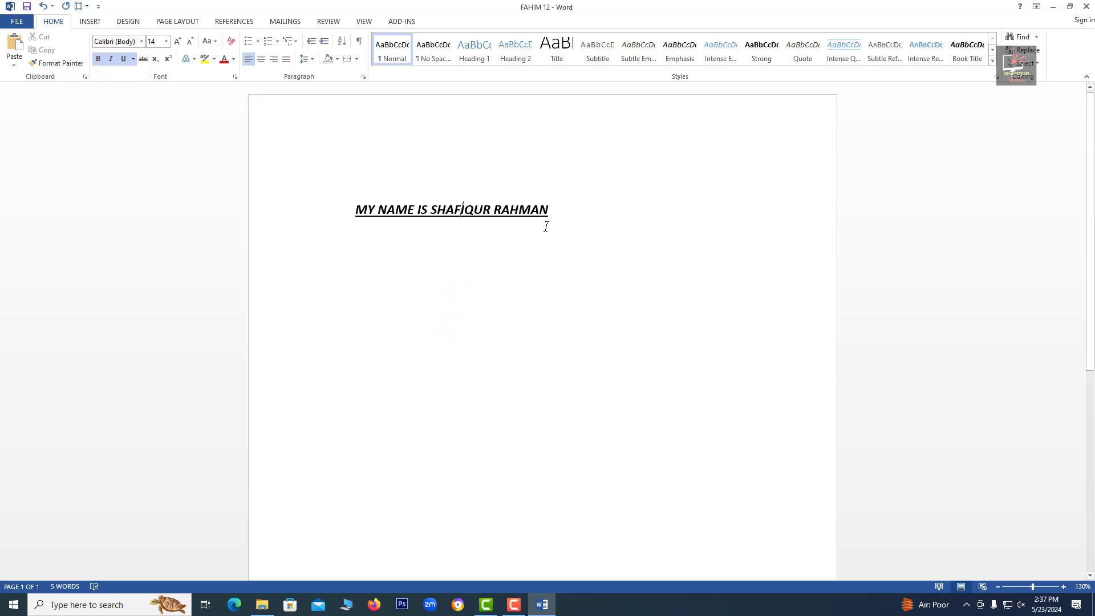
Try centre and right alignment on the line of text and settle on justified alignment
triple_click(560, 206)
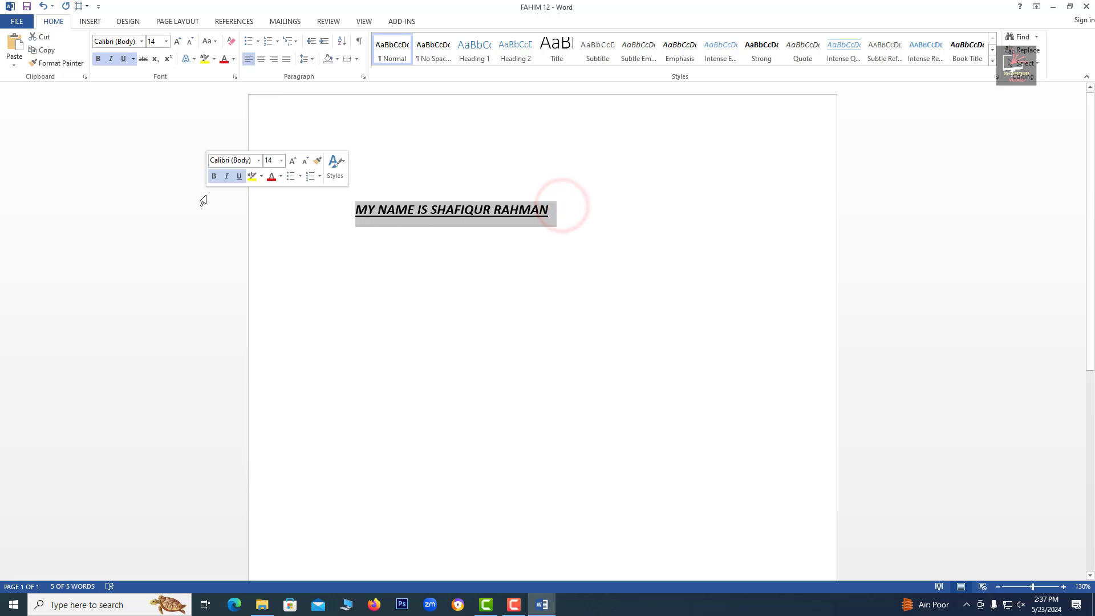
left_click(262, 59)
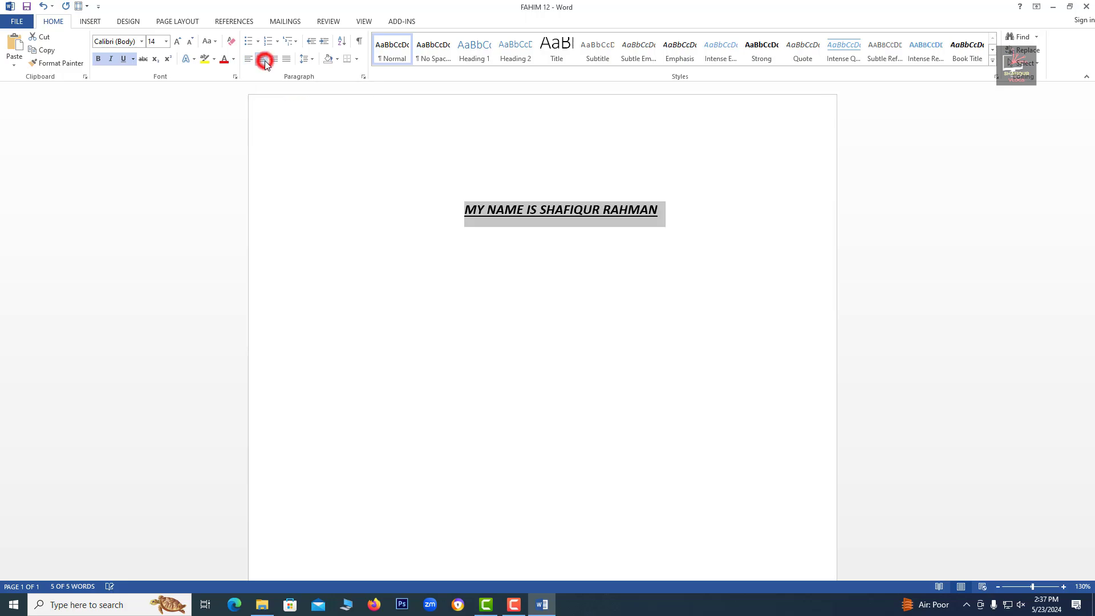
left_click(265, 61)
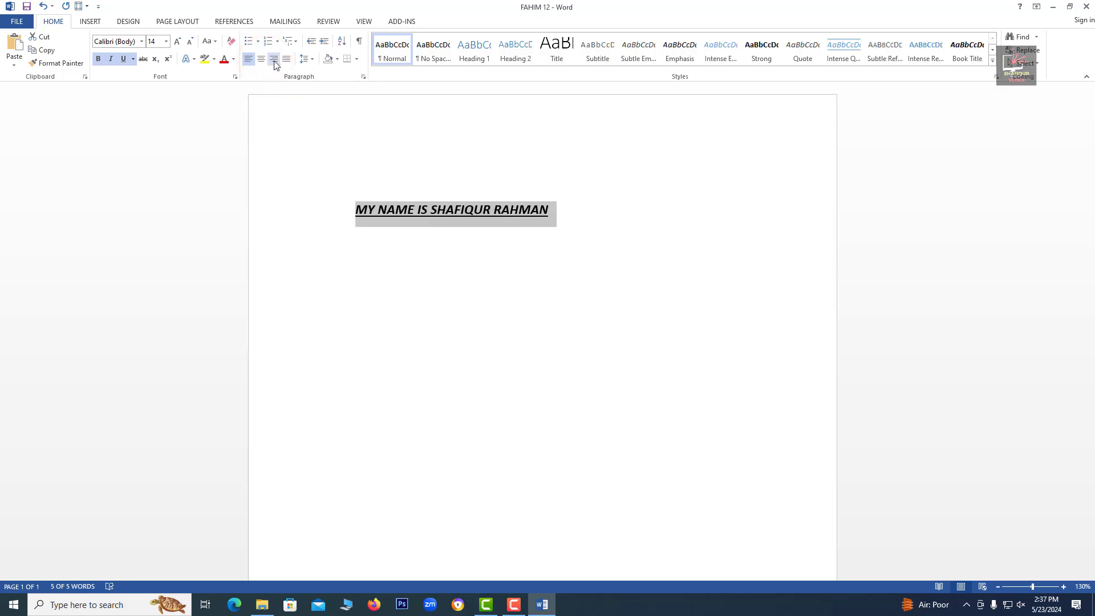
left_click(274, 59)
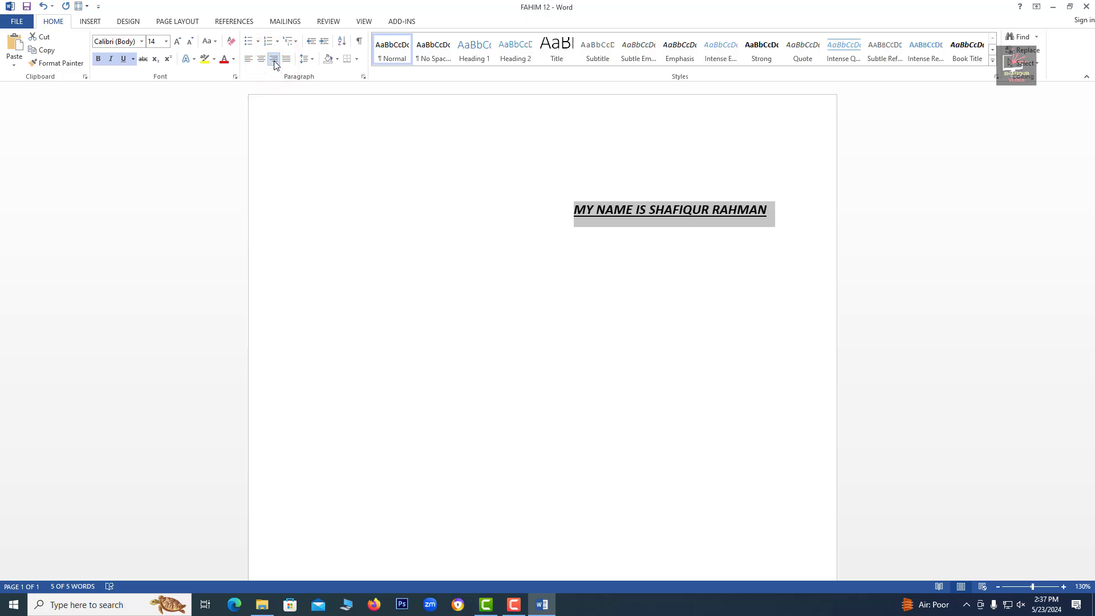
left_click(274, 59)
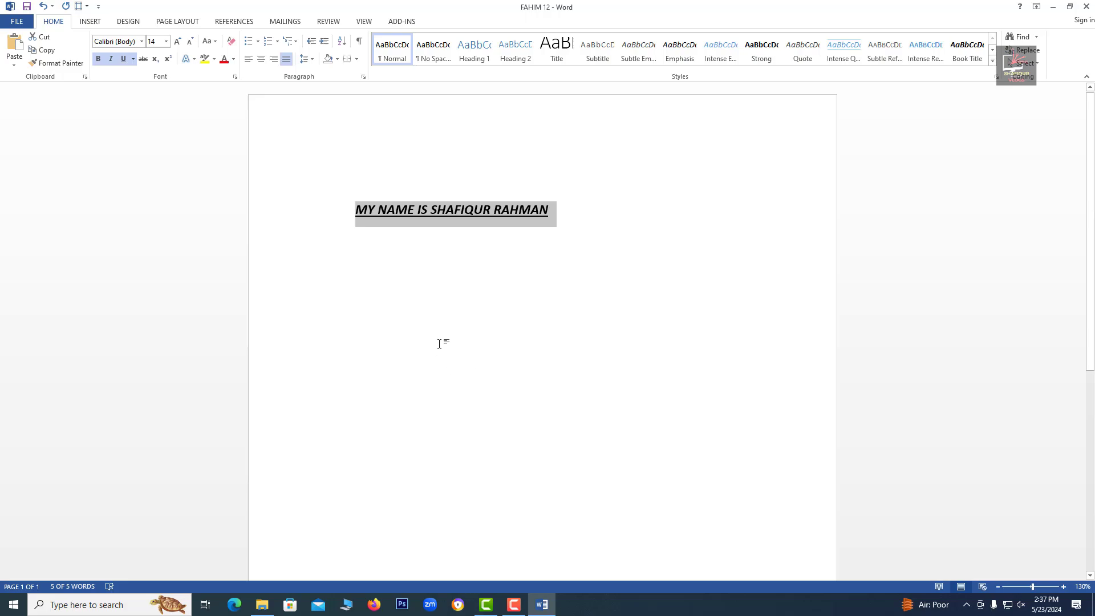
left_click(413, 342)
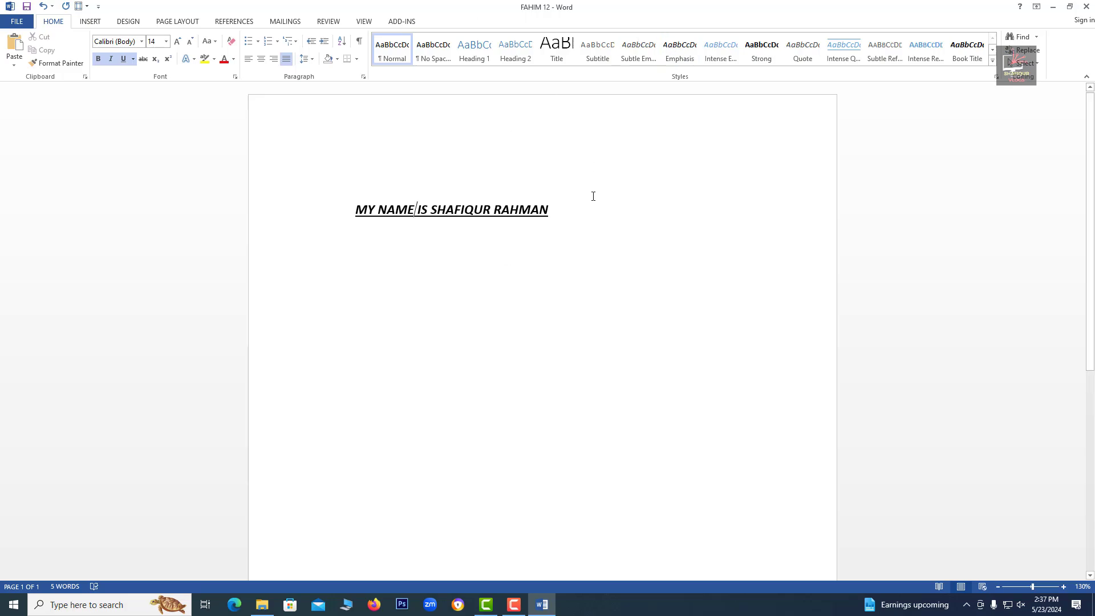
Clear the underline, italic and bold formatting from the justified line of text
left_click_drag(456, 187, 342, 197)
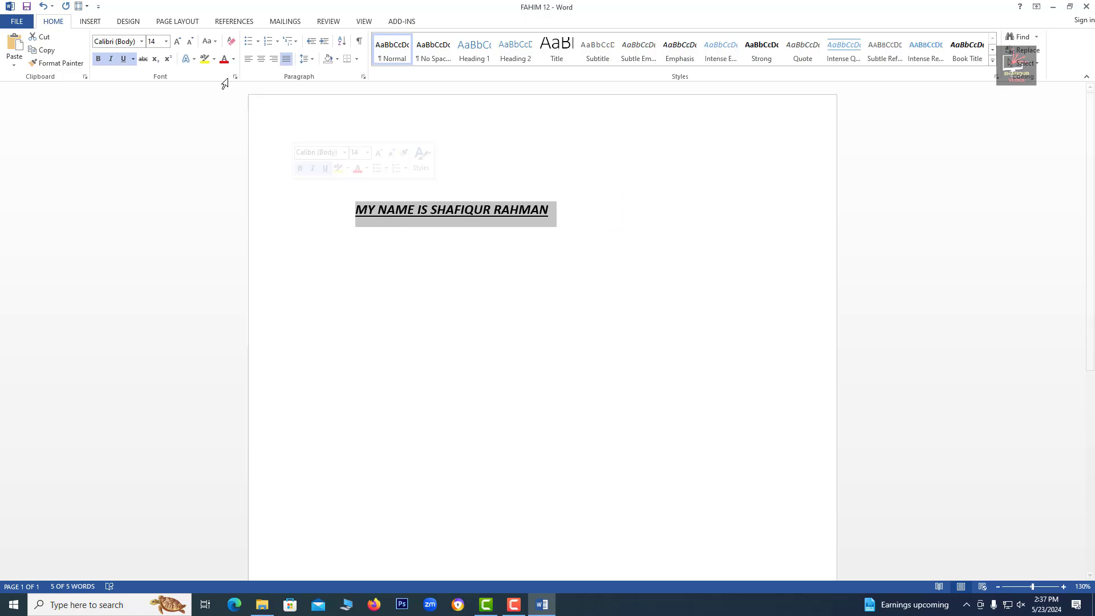
left_click(124, 59)
left_click(111, 59)
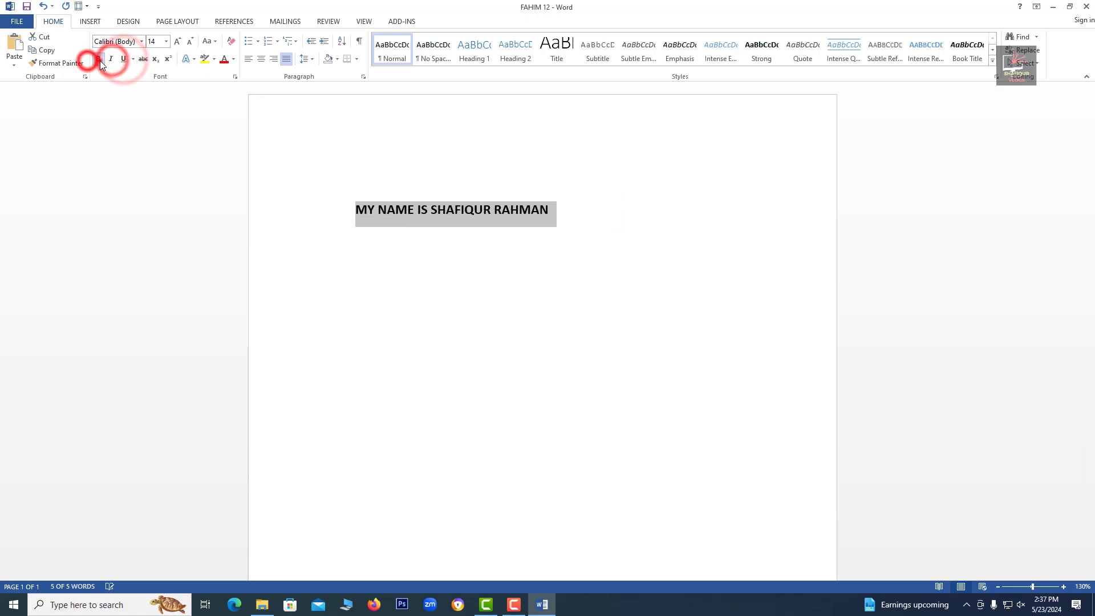
left_click(98, 59)
Copy the plain line of text and paste it eight times after itself to make nine lines
right_click(405, 208)
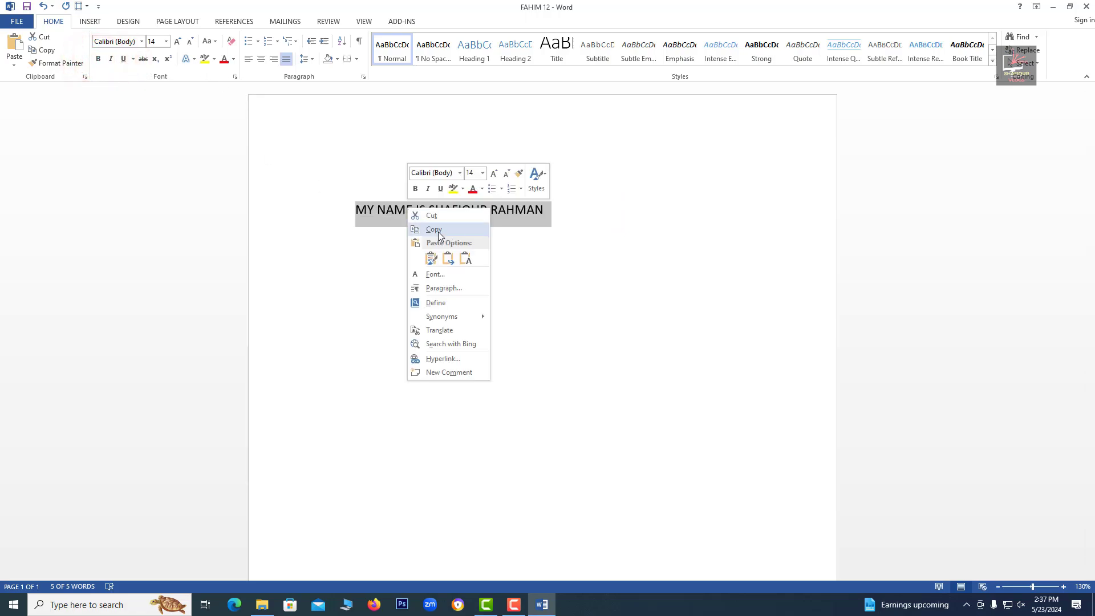
left_click(438, 231)
left_click(509, 259)
left_click(554, 212)
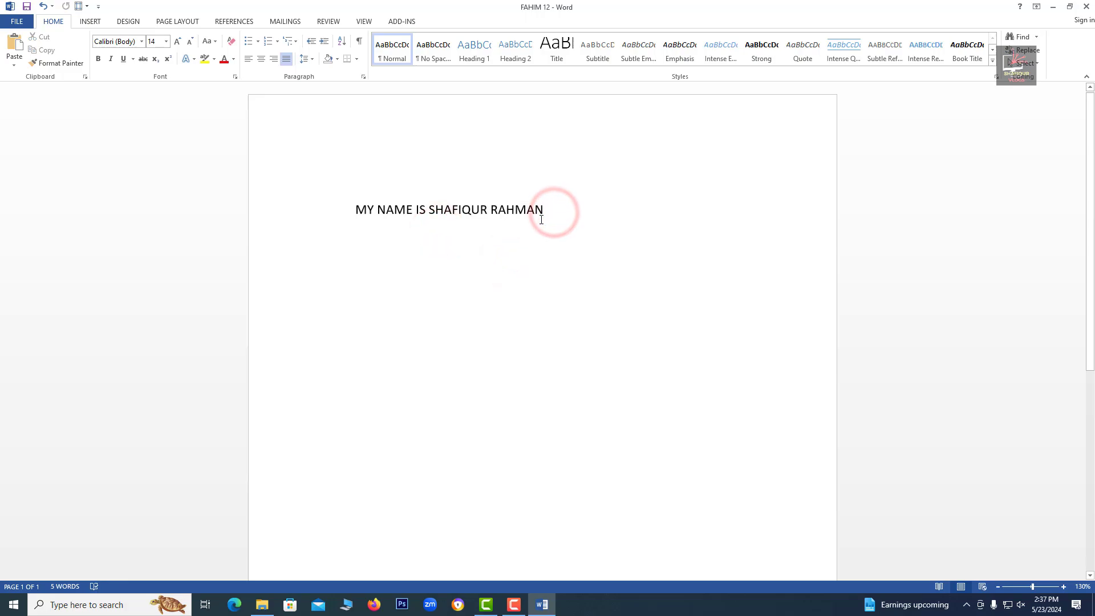
key("ctrl+v")
key("ctrl+v")
key("ctrl+v")
key("ctrl+v")
key("ctrl+v")
key("ctrl+v")
key("ctrl+v")
key("ctrl+v")
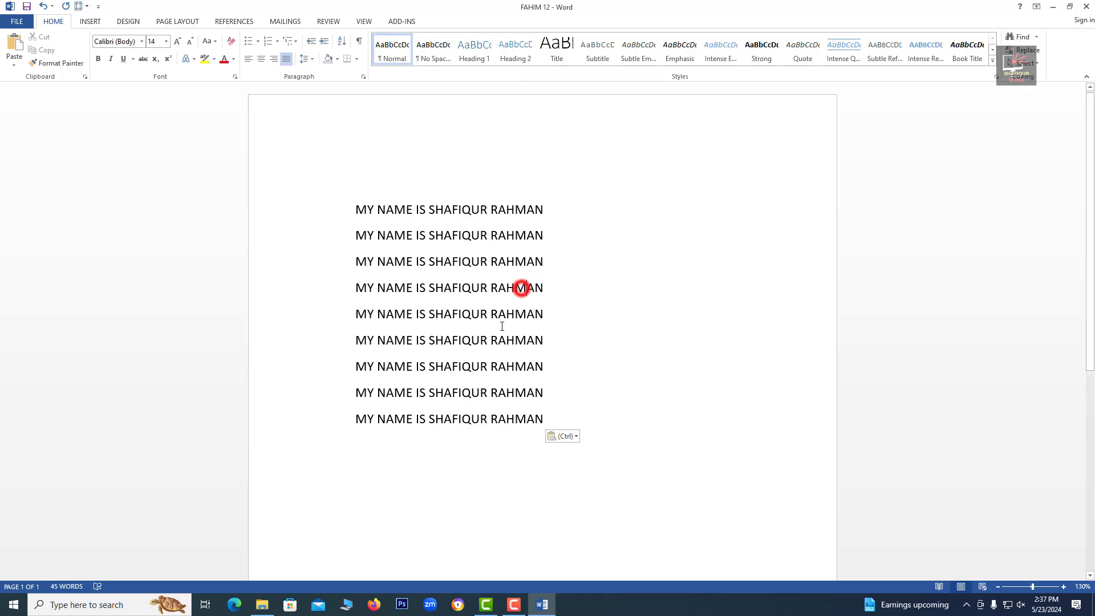
Set the line spacing of all nine lines to 1.5
left_click_drag(546, 422, 249, 104)
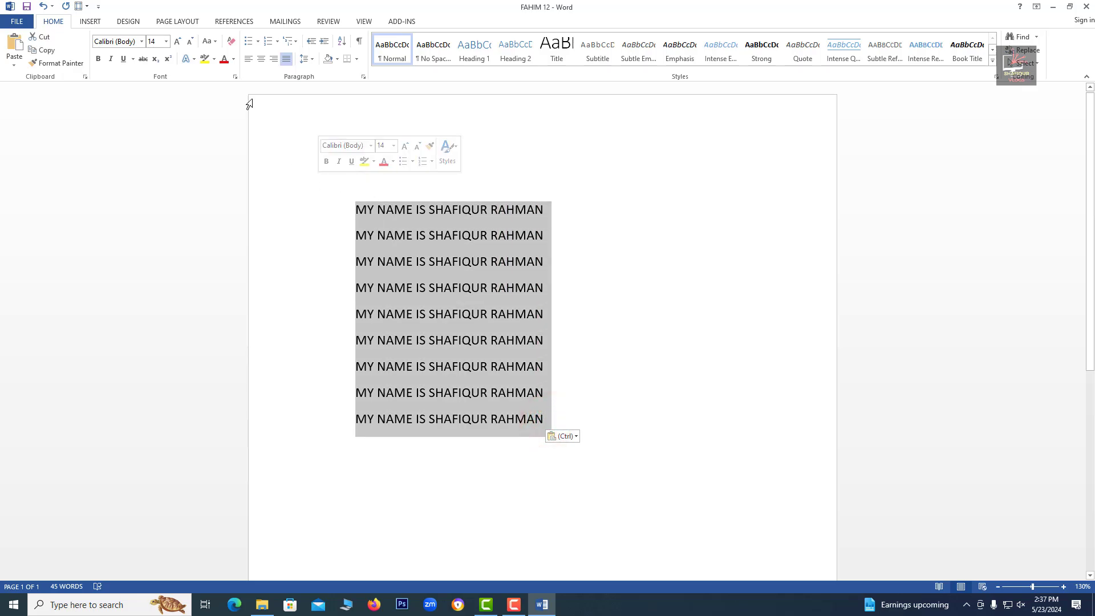
left_click(311, 60)
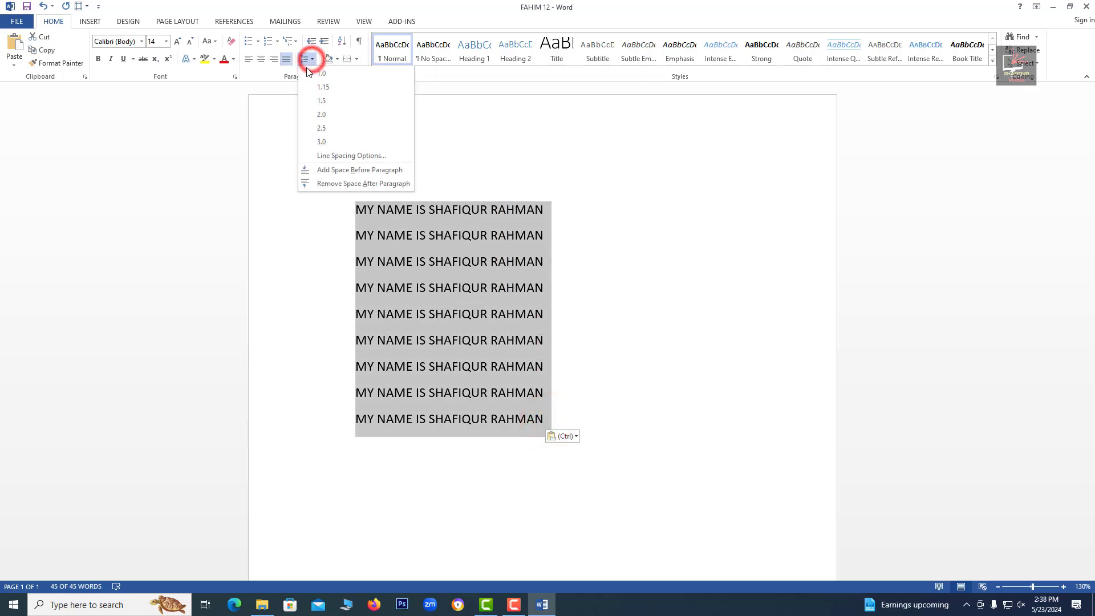
left_click(322, 101)
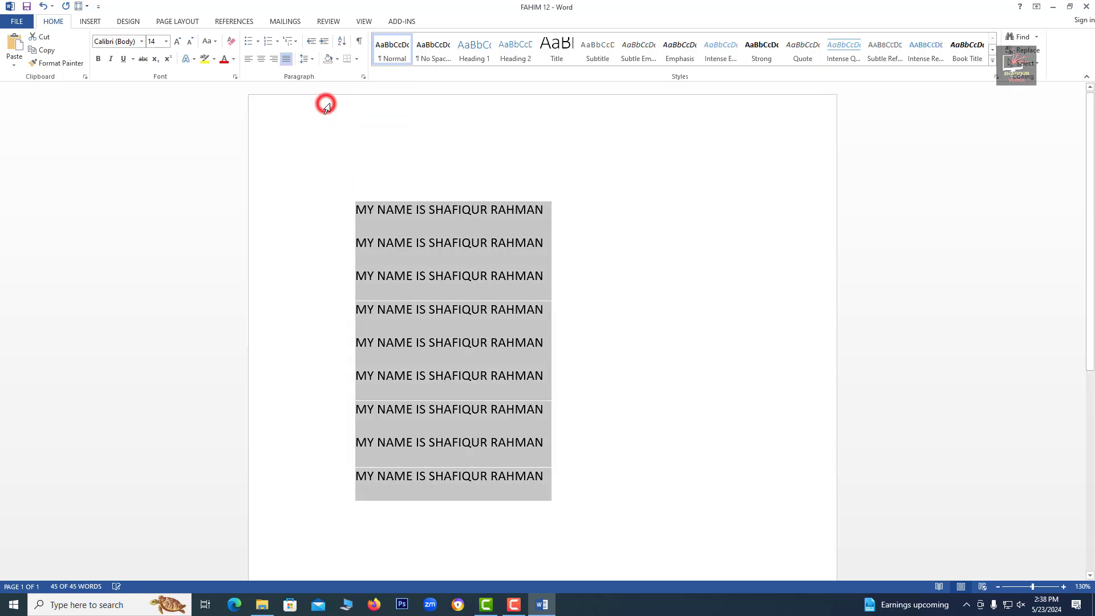
Set the line spacing of only the first line to 1.0
left_click(421, 134)
left_click(311, 59)
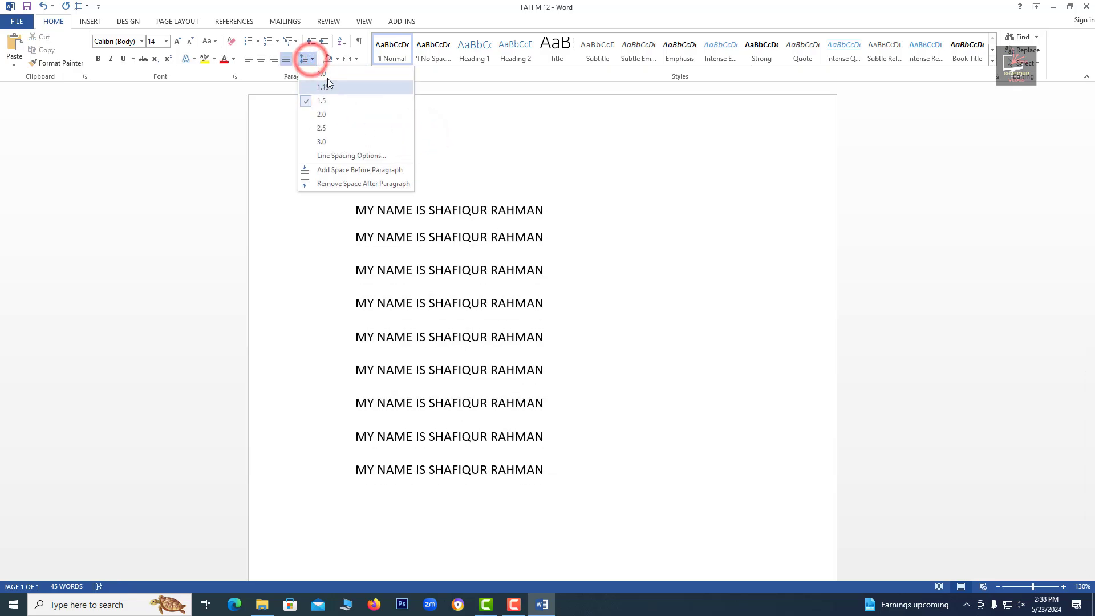
left_click(323, 74)
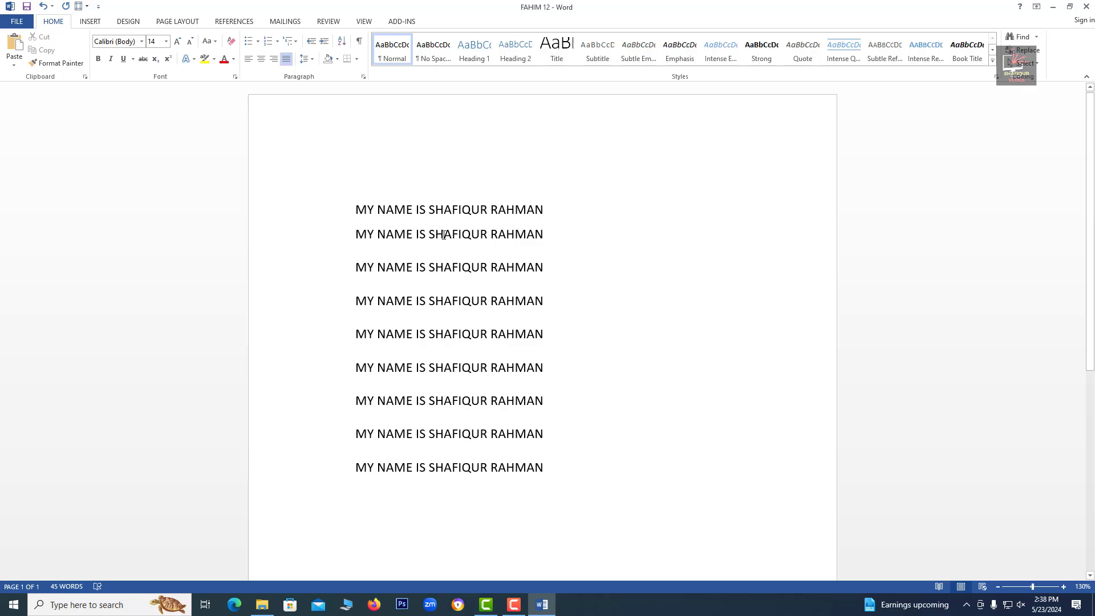
Change the font of the first line of text to AtraiOMJ
left_click_drag(570, 198, 264, 213)
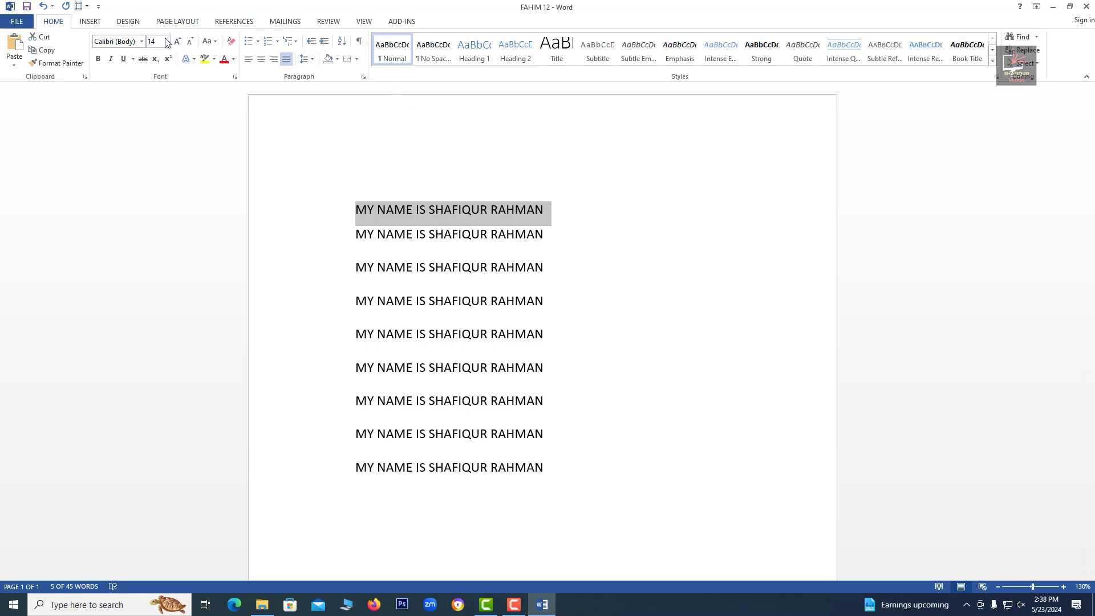
left_click(142, 42)
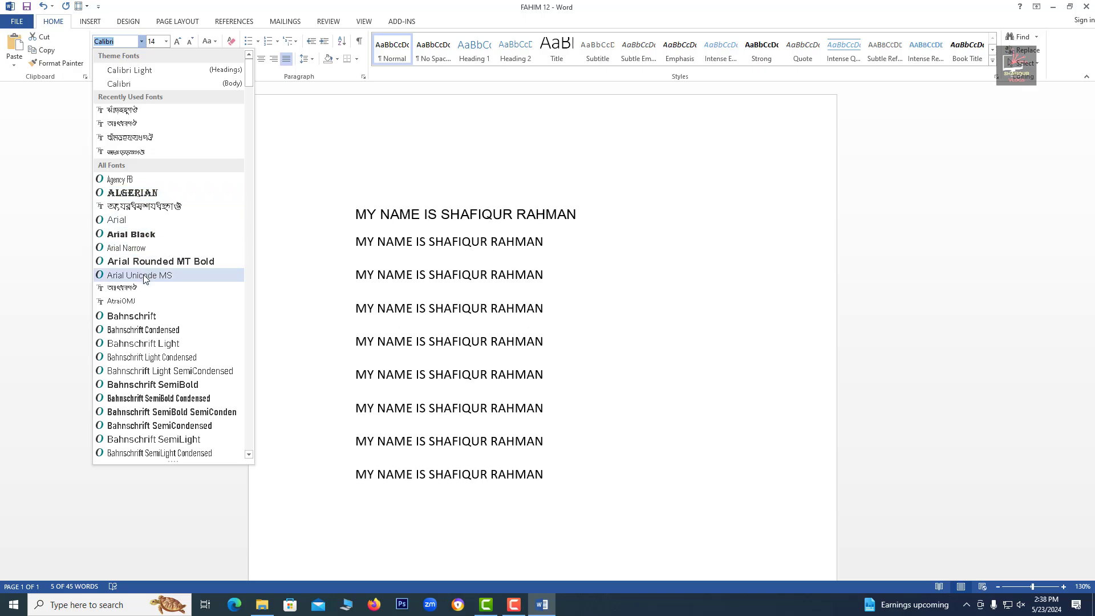
left_click(134, 301)
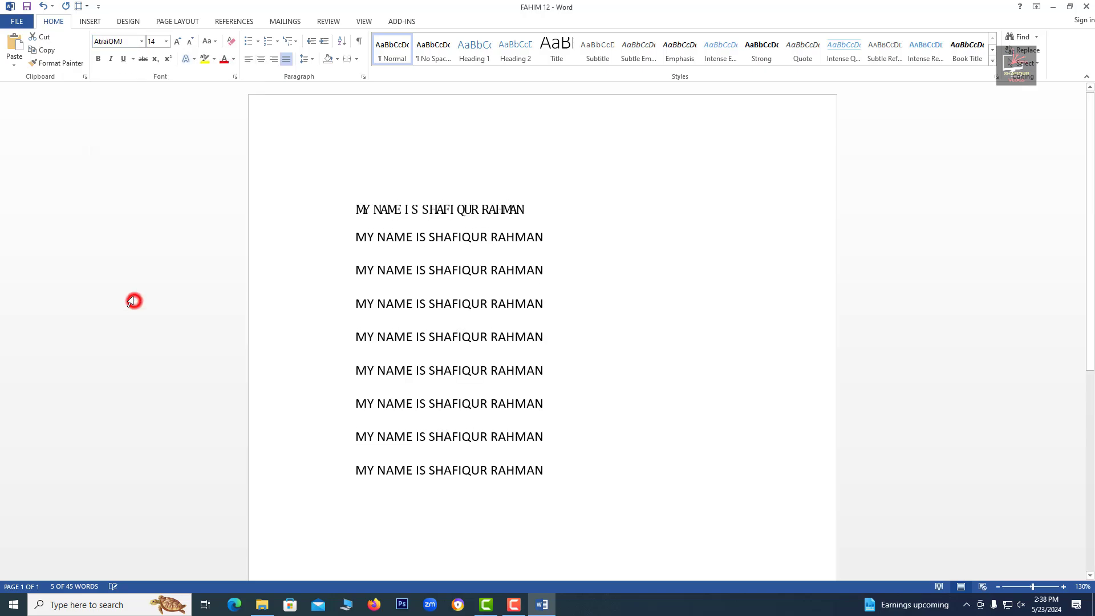
left_click(399, 271)
Change the font of the second line of text to Arial Rounded MT Bold
triple_click(561, 234)
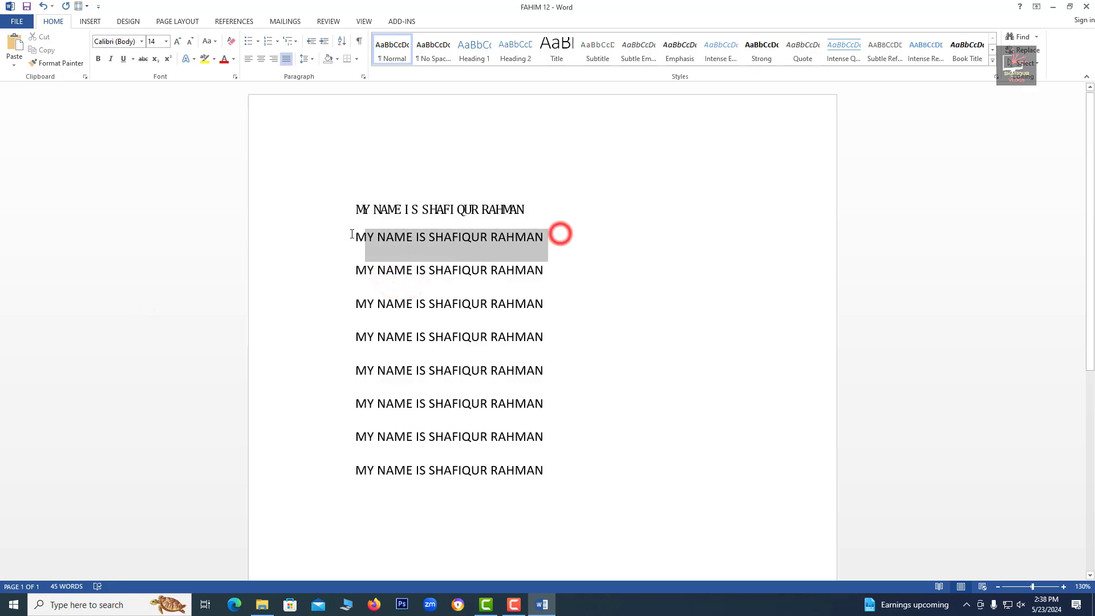
left_click(142, 41)
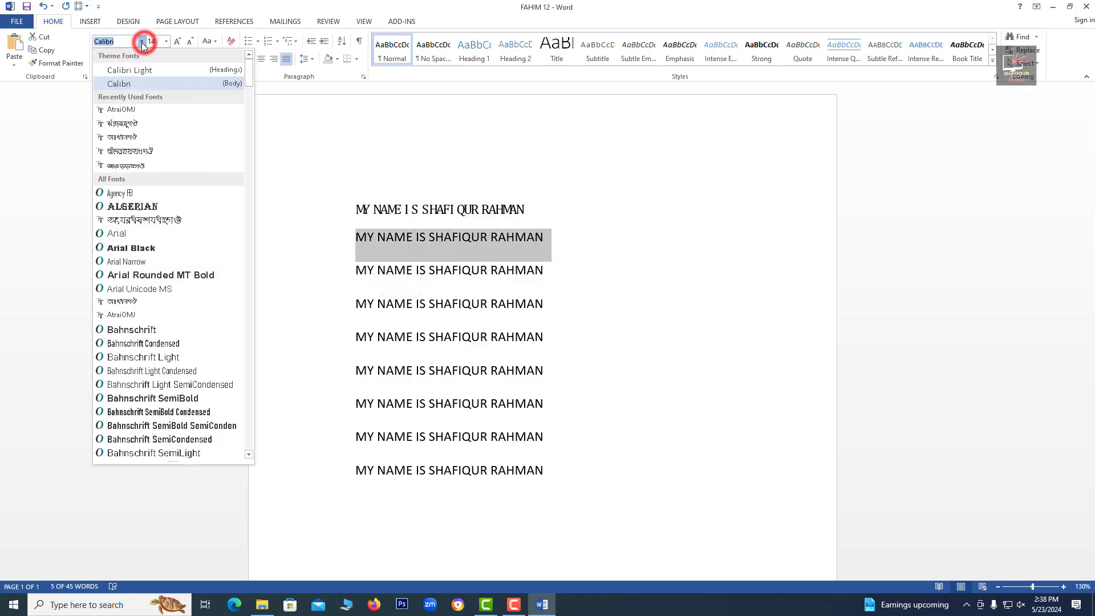
left_click(29, 127)
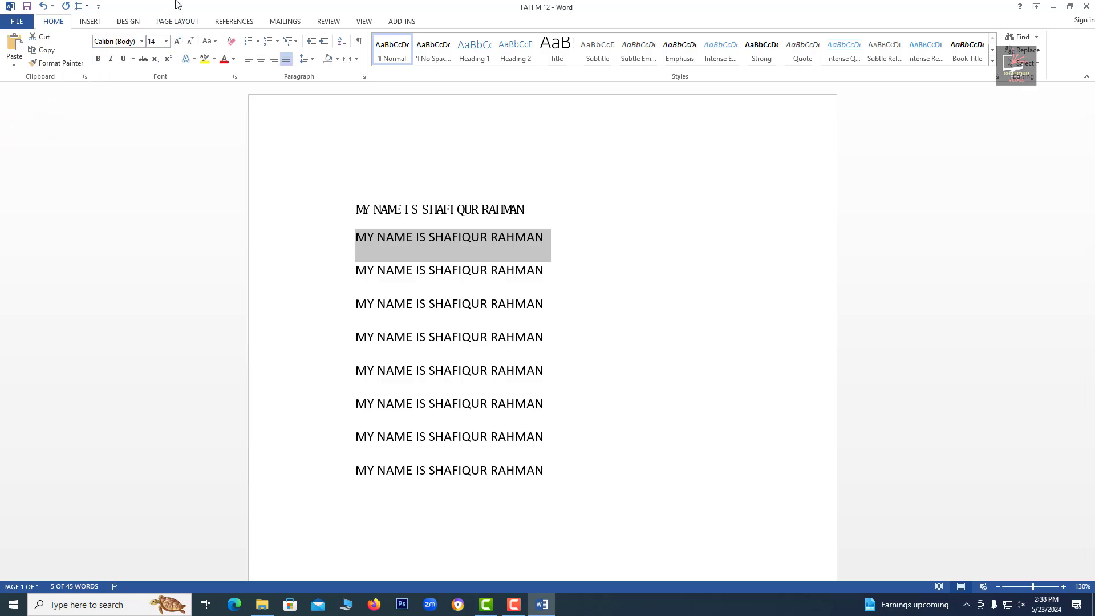
left_click(142, 41)
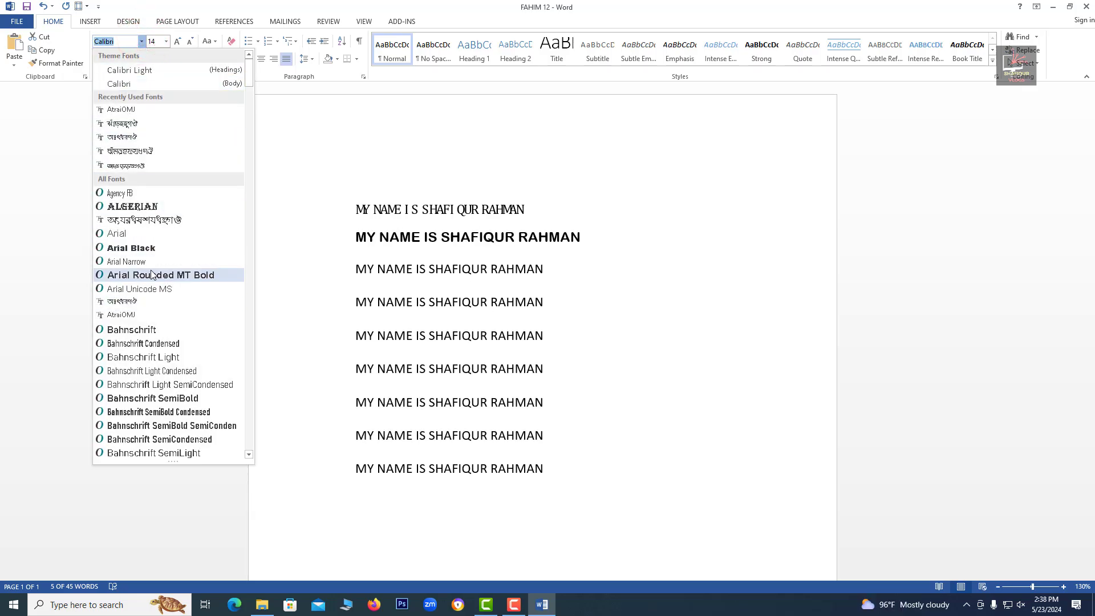
left_click(170, 275)
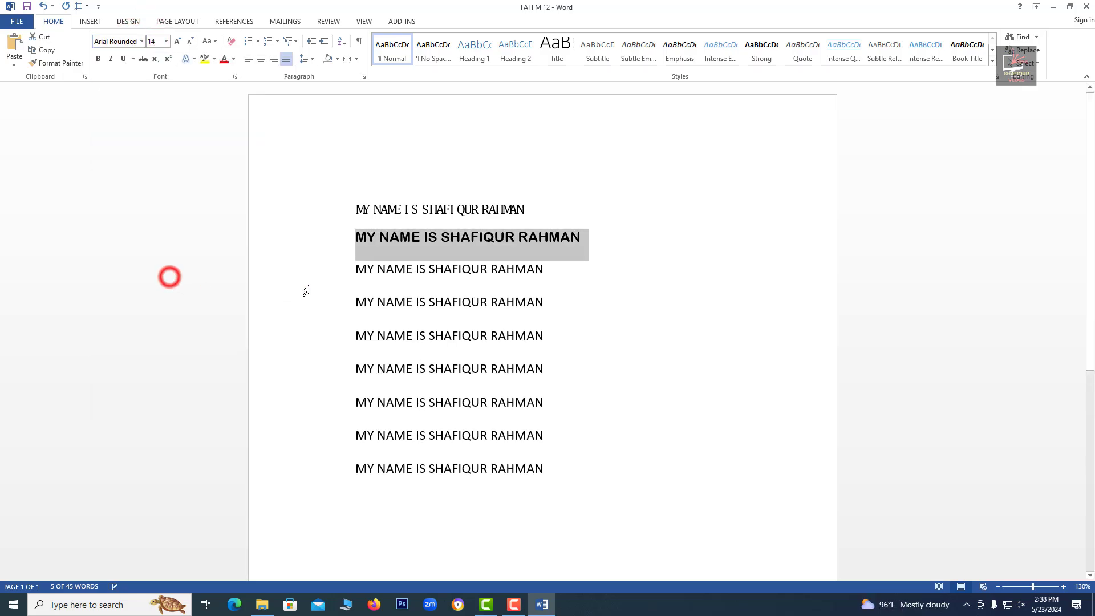
Change the font of the third line of text to Barlow Condensed Thin
left_click_drag(577, 268, 309, 268)
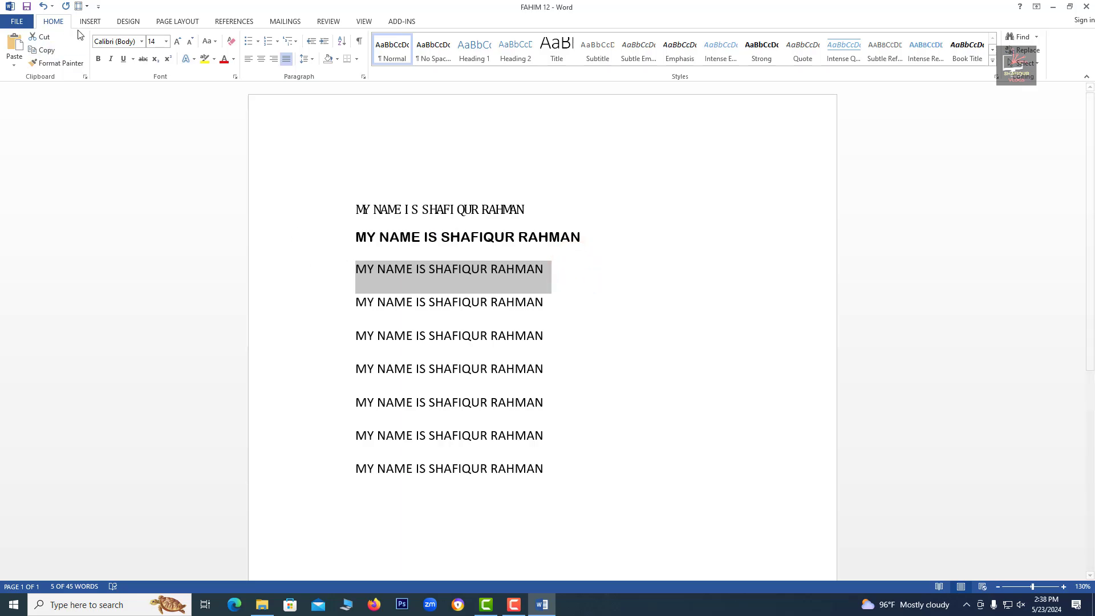
left_click(142, 44)
scroll(162, 320, "down", 7)
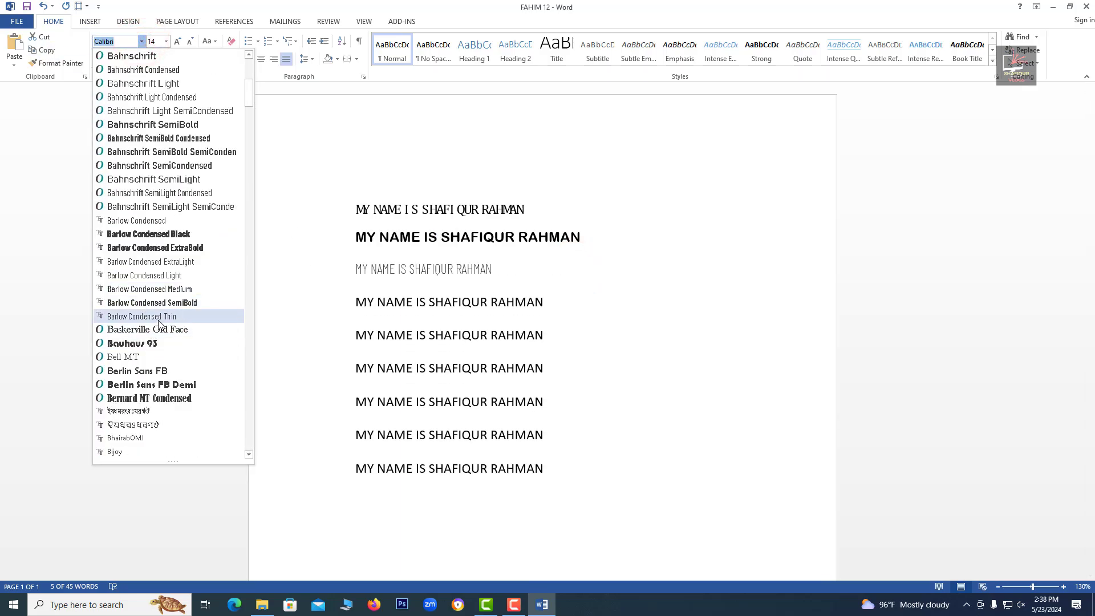
left_click(158, 320)
left_click(377, 320)
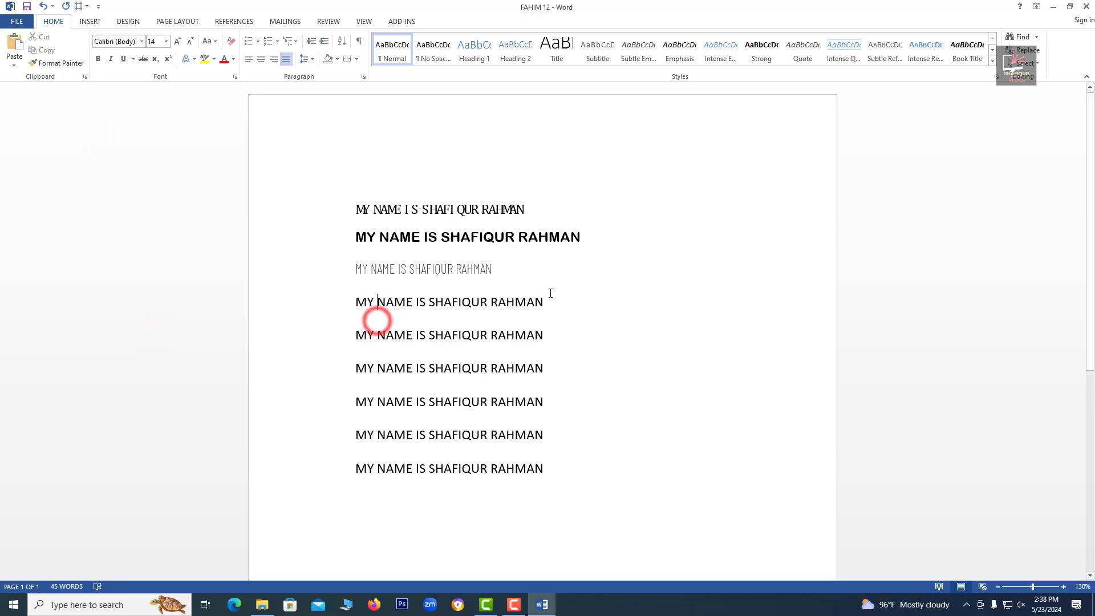
Change the font of the fourth line of text to Barlow Condensed Black
mouse_move(549, 293)
left_mouse_down()
mouse_move(366, 303)
mouse_move(566, 303)
left_mouse_up()
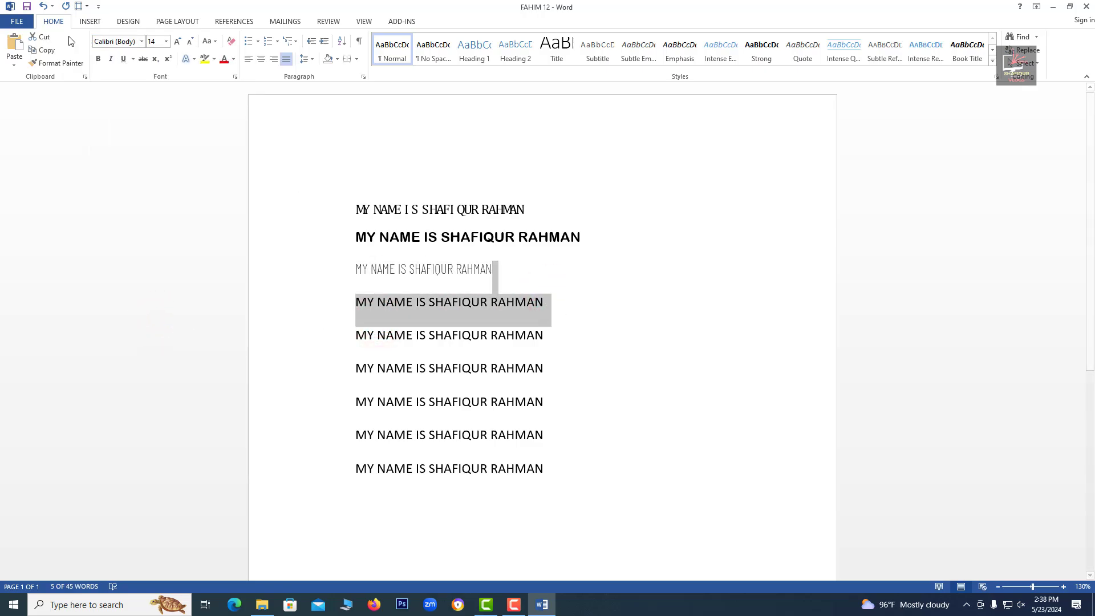
left_click(141, 41)
scroll(163, 271, "down", 3)
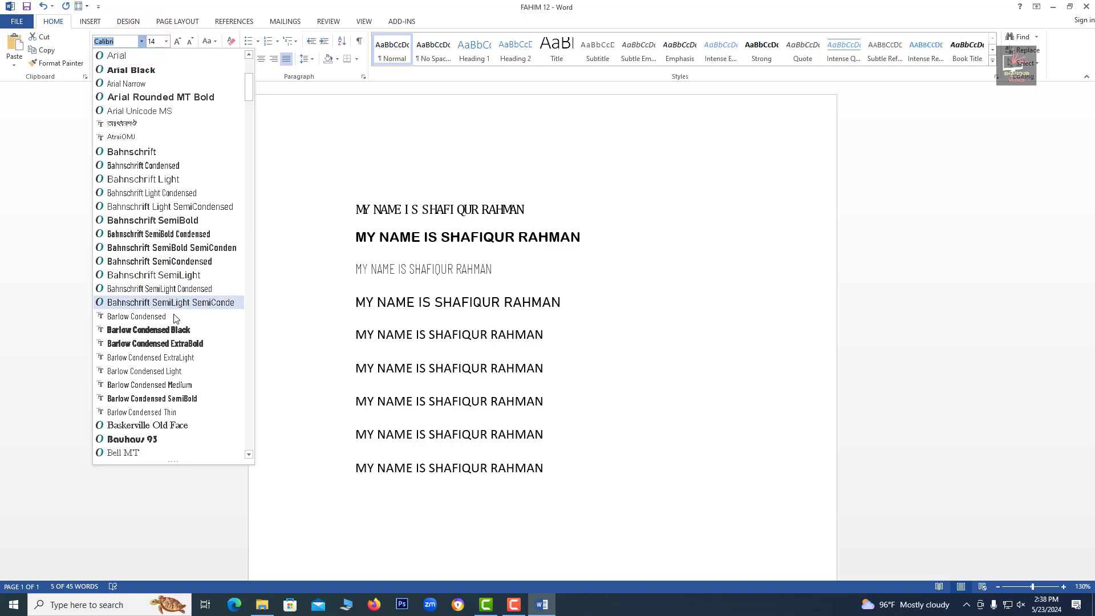
left_click(152, 325)
Change the font of the fifth line of text to Blackadder ITC
left_click_drag(596, 347, 325, 344)
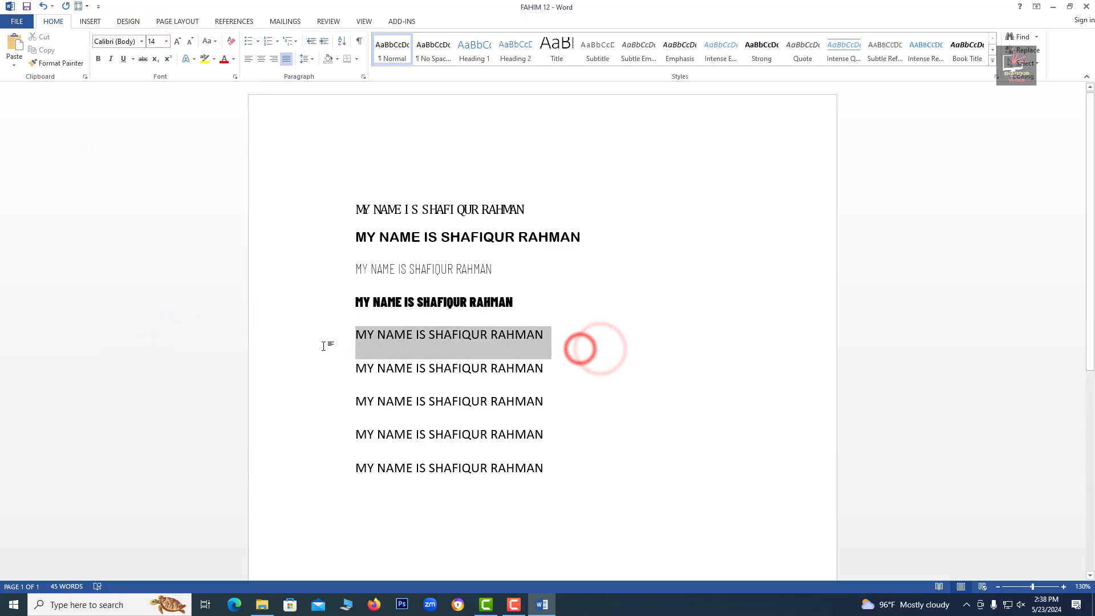
left_click(141, 41)
scroll(165, 285, "down", 5)
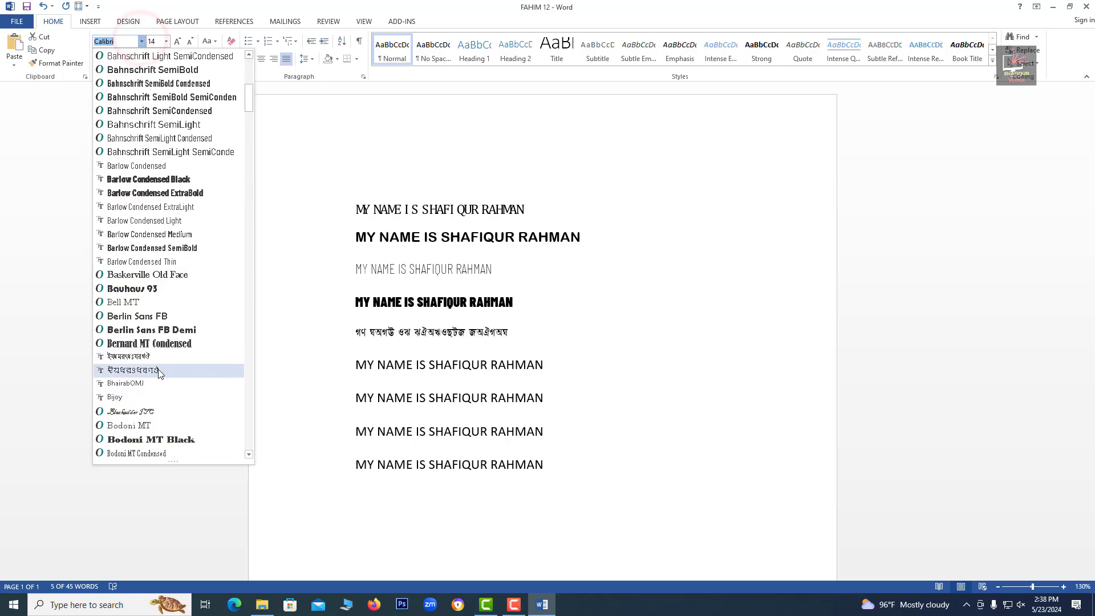
left_click(140, 411)
left_click(269, 334)
left_click(407, 379)
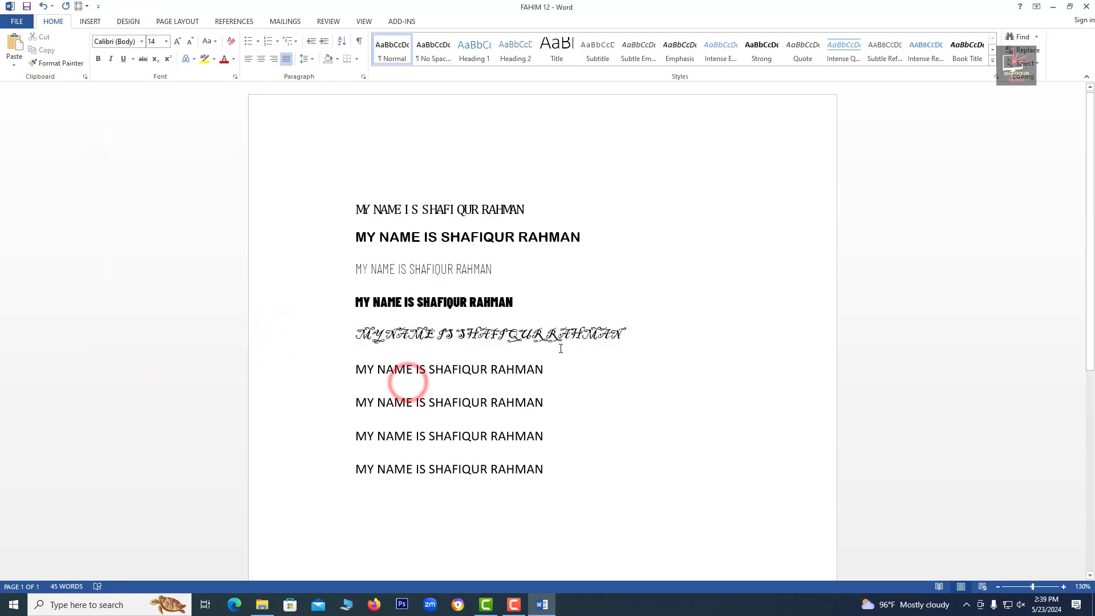
Change the font of only the sixth line of text to Brush Script MT
left_click_drag(559, 354, 565, 361)
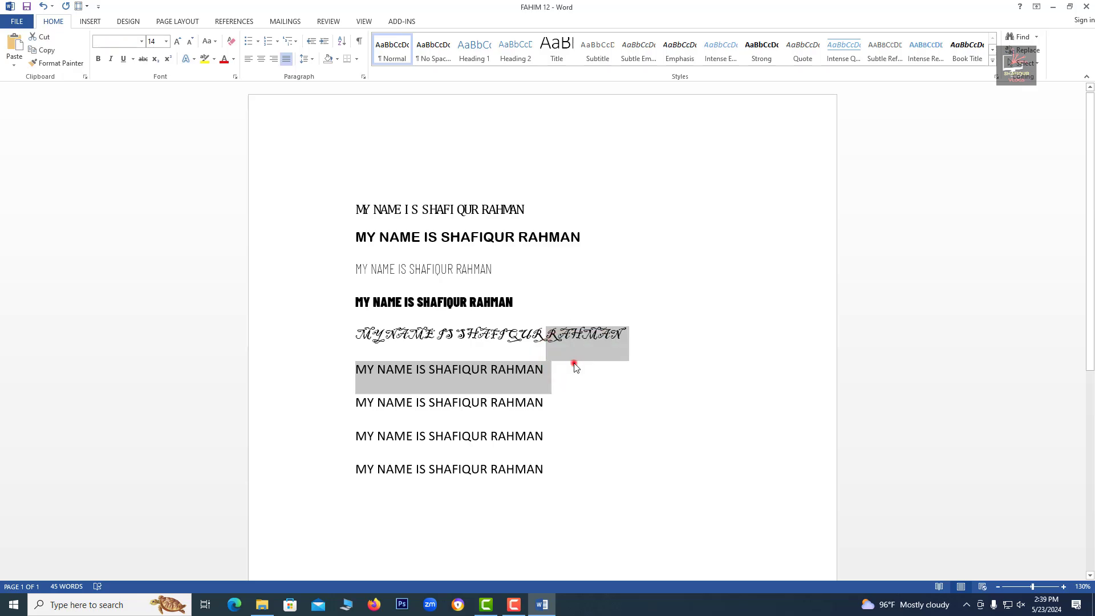
left_click(570, 366)
triple_click(570, 366)
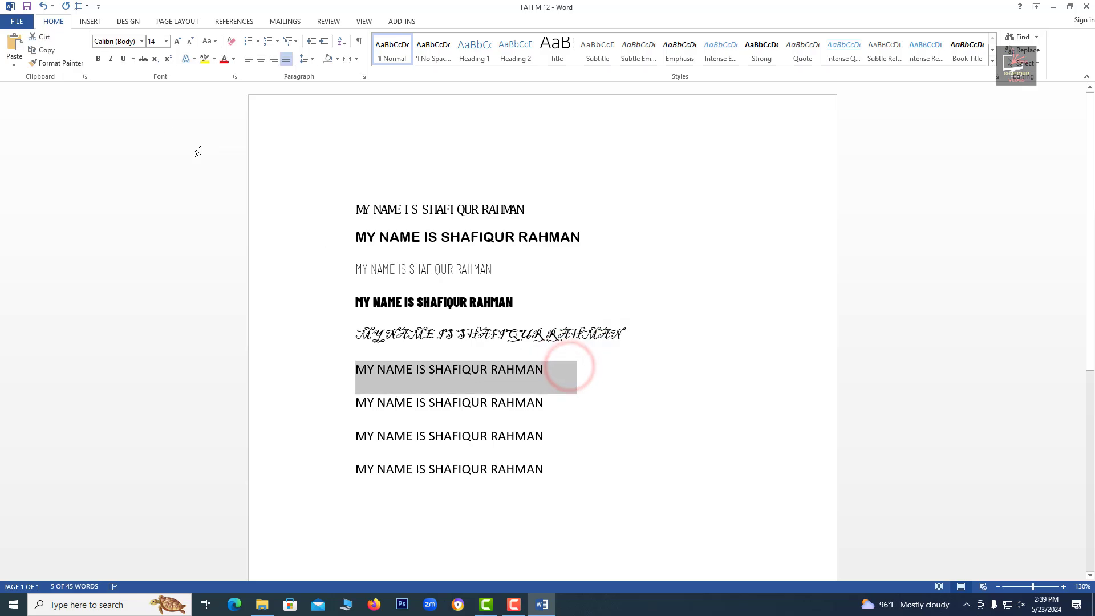
left_click(140, 42)
scroll(158, 256, "down", 9)
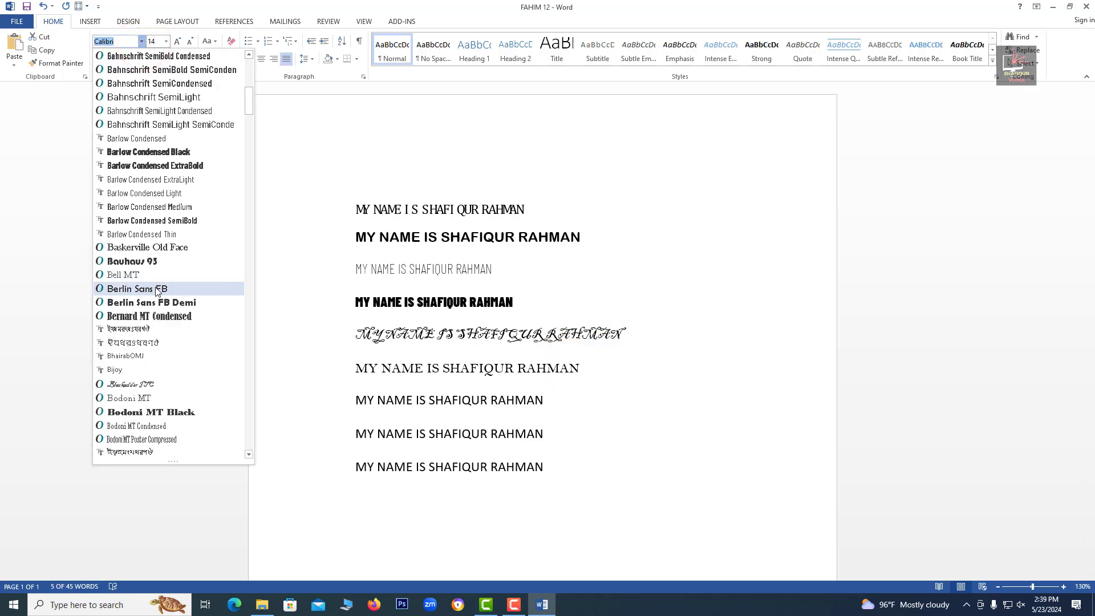
scroll(163, 339, "down", 6)
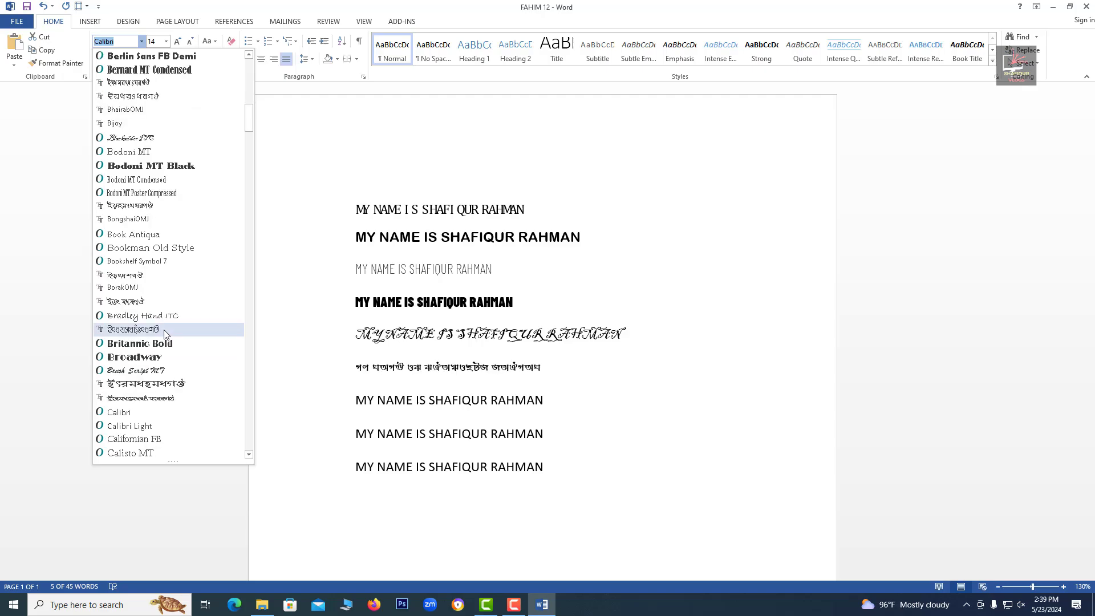
left_click(173, 371)
left_click(291, 386)
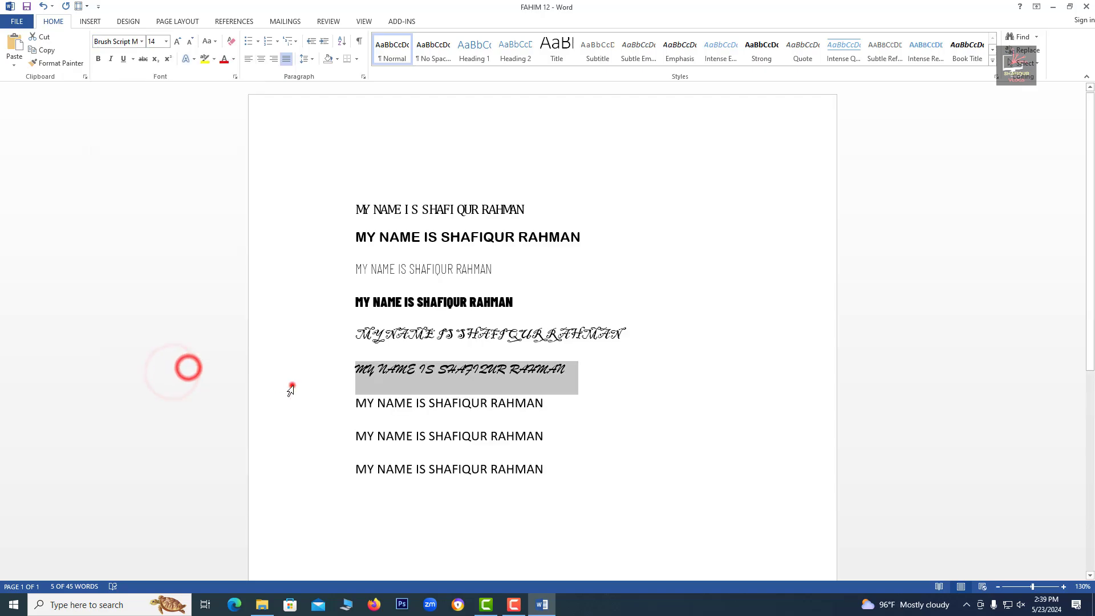
left_click(498, 398)
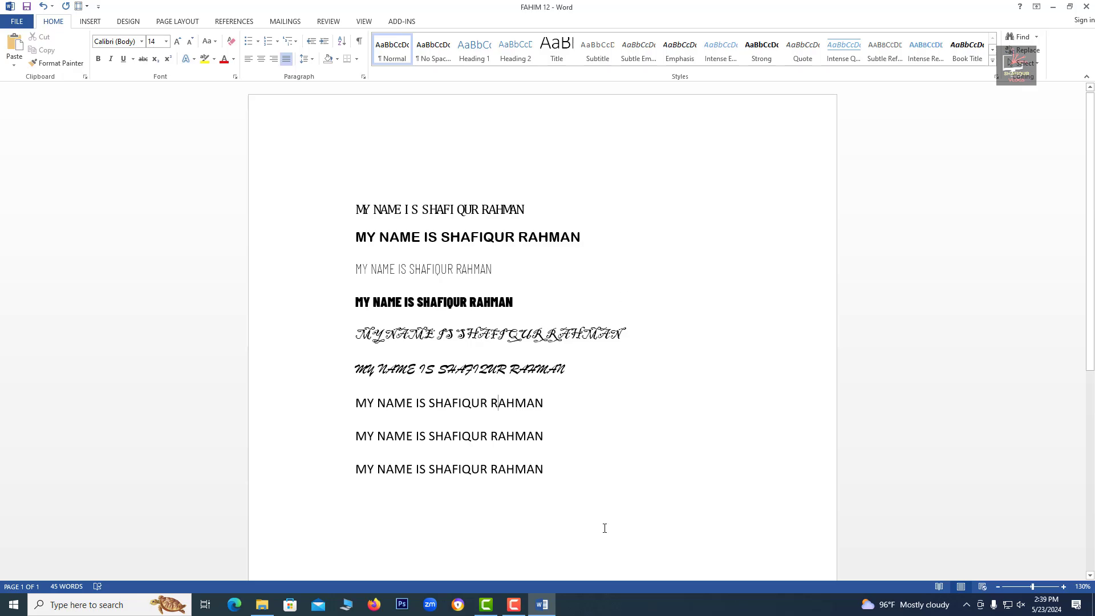
left_click(511, 605)
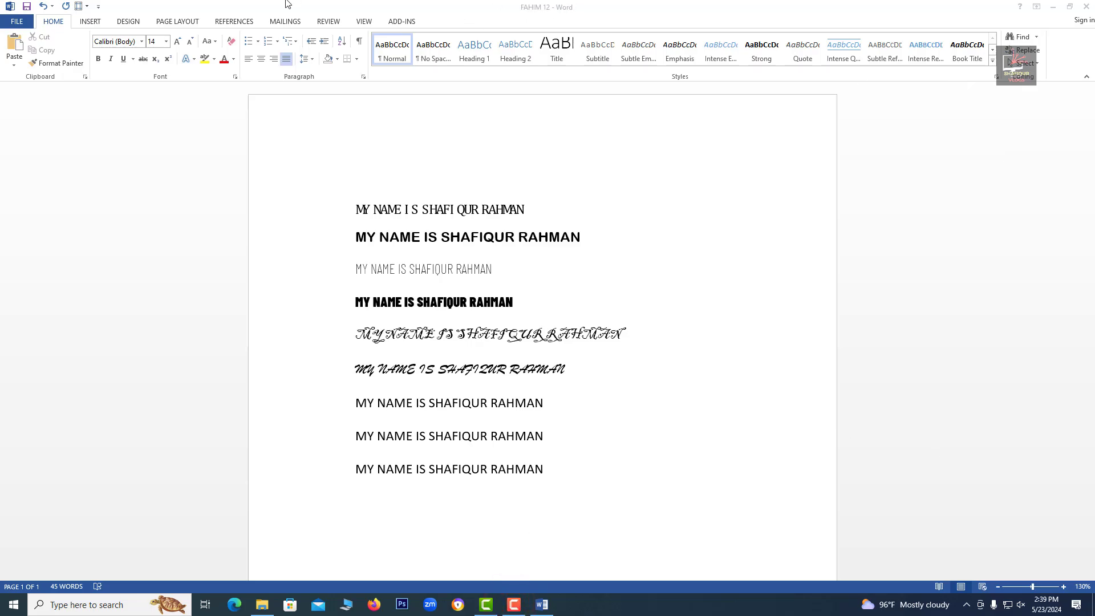
left_click(516, 160)
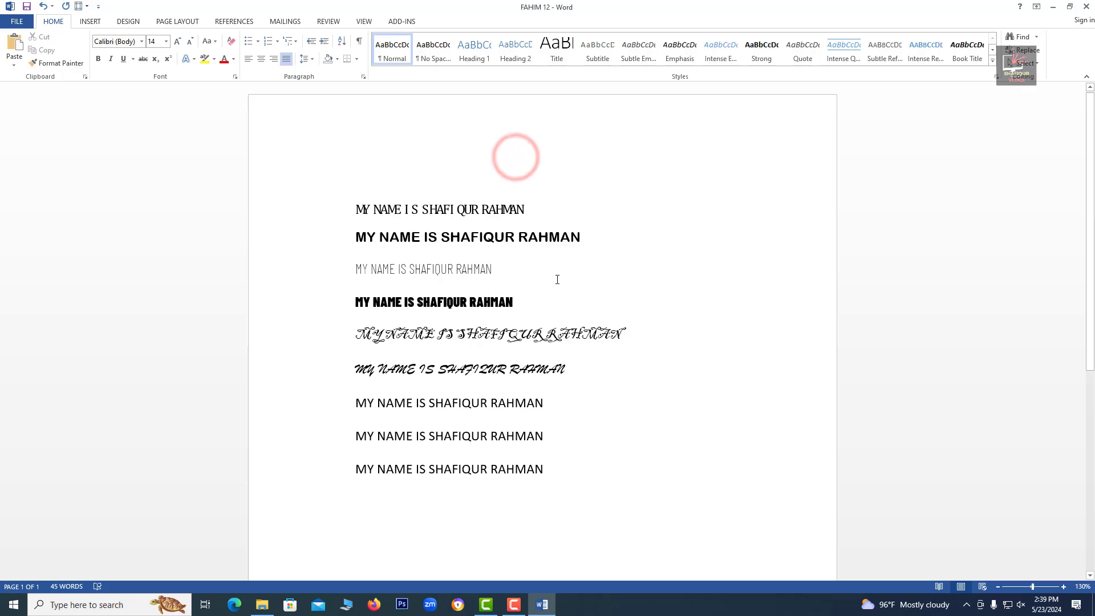
Set the font color of the fourth line to the standard red
left_click_drag(531, 299, 355, 302)
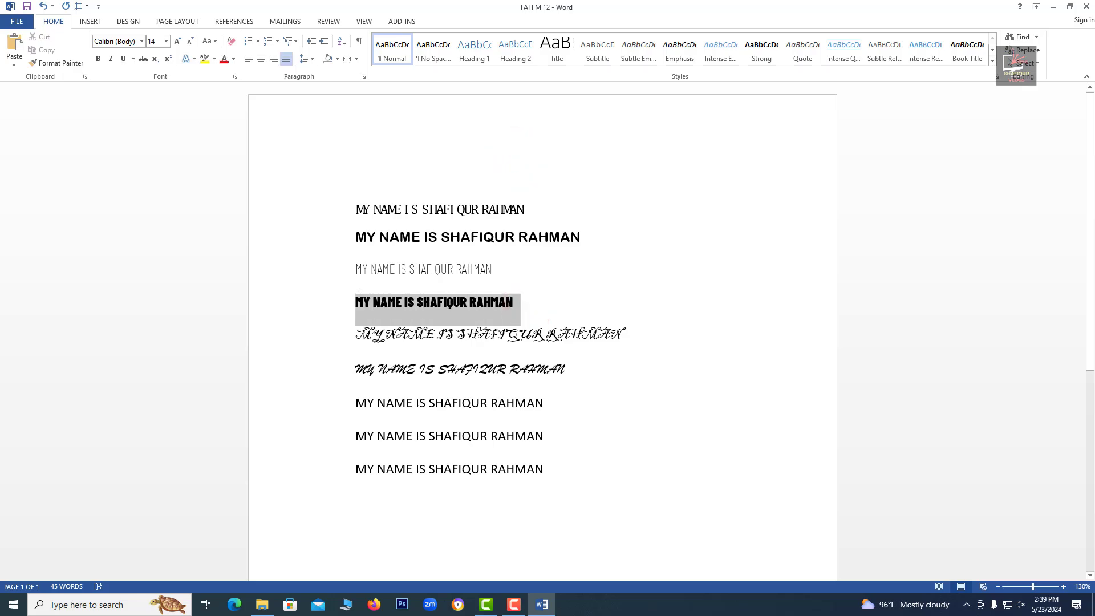
left_click(233, 60)
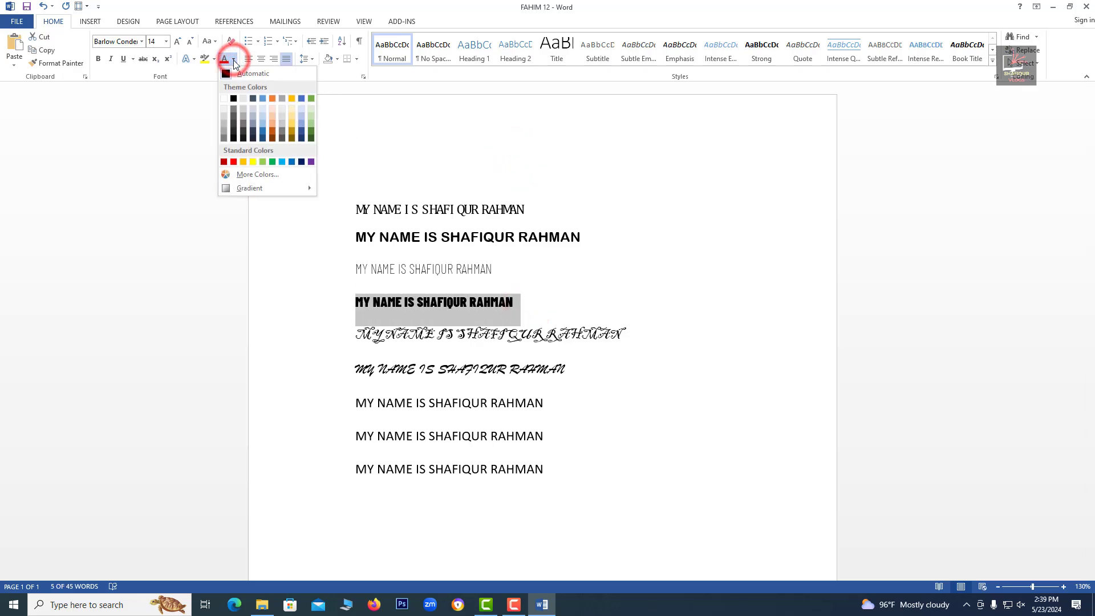
left_click(234, 162)
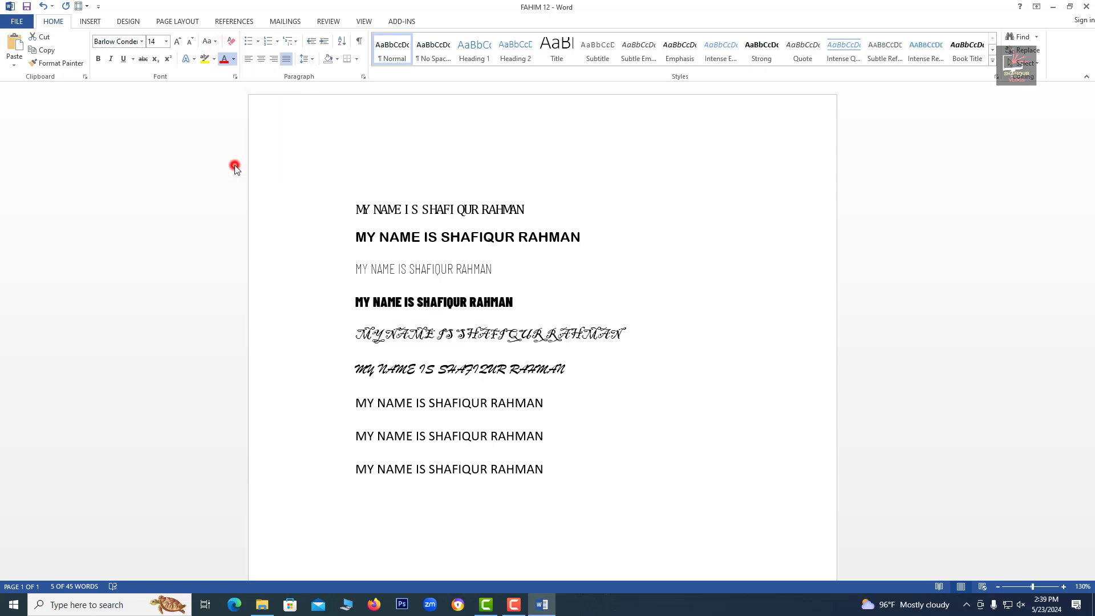
left_click(363, 245)
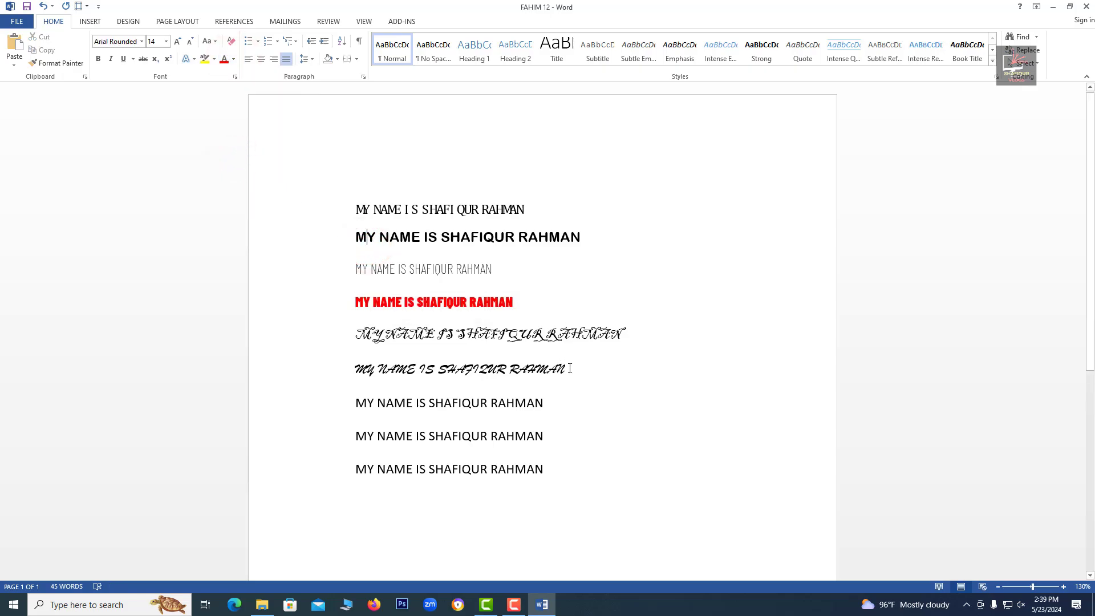
Set the font color of the fifth and sixth lines to the standard green
left_click_drag(570, 369, 356, 331)
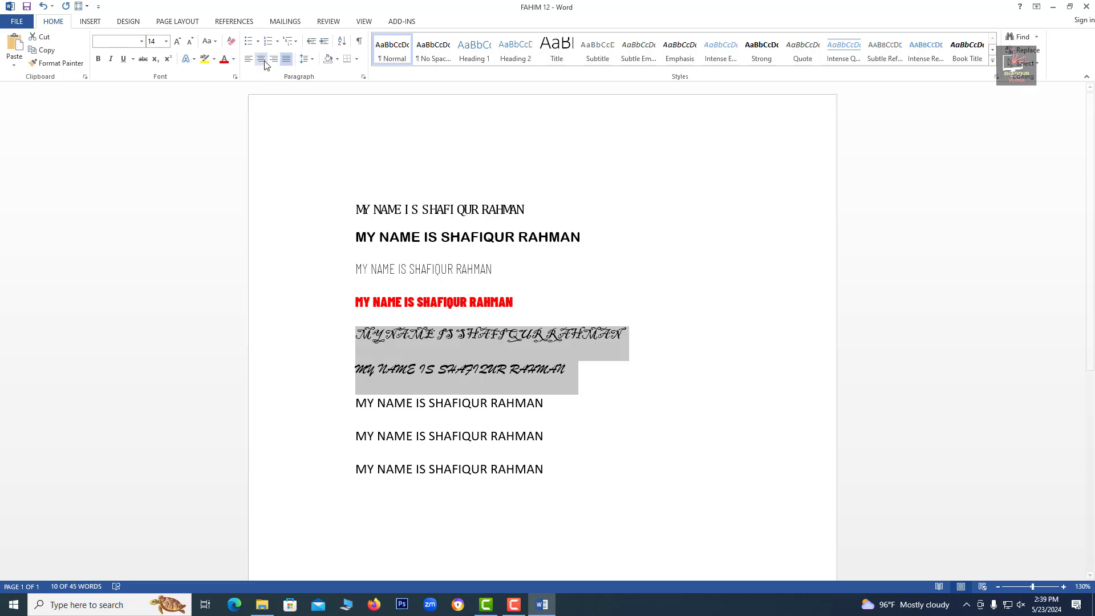
left_click(233, 59)
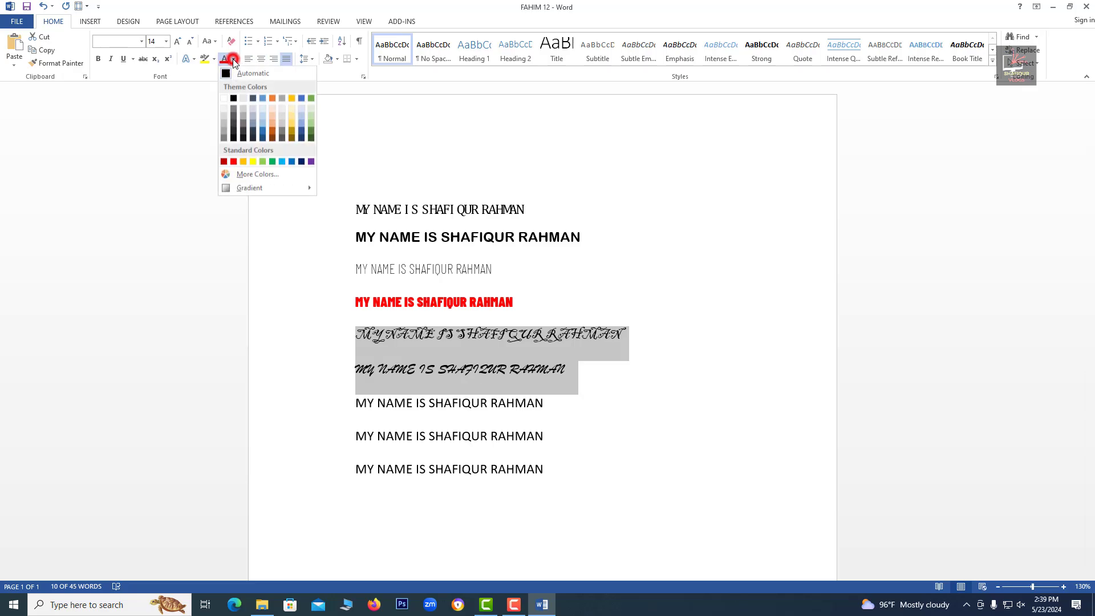
left_click(272, 162)
left_click(254, 214)
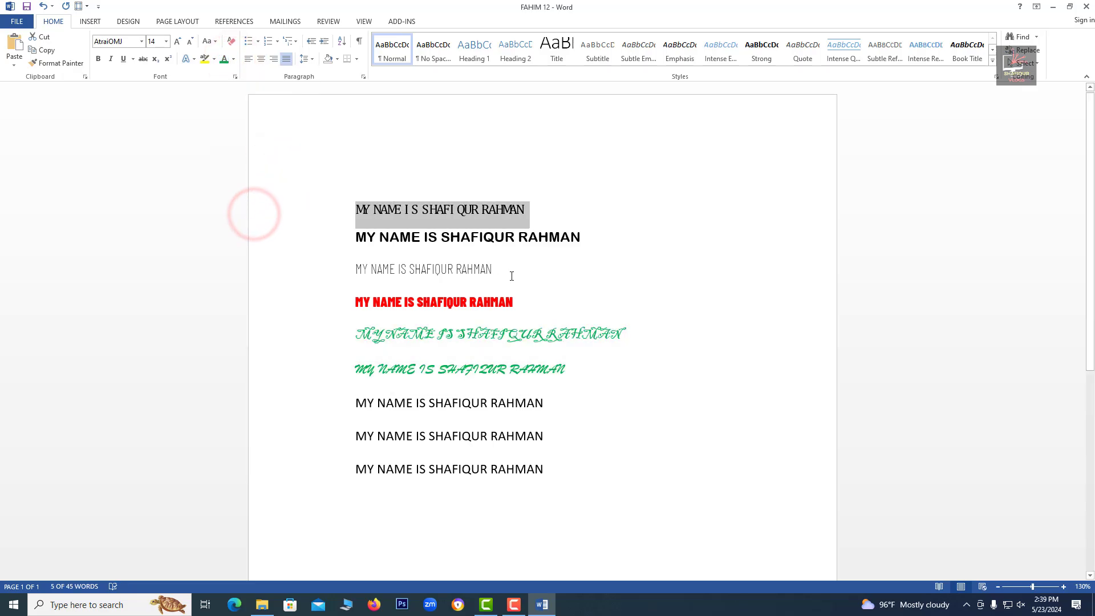
Set the font color of the second line to the standard dark blue
left_click_drag(587, 235, 337, 235)
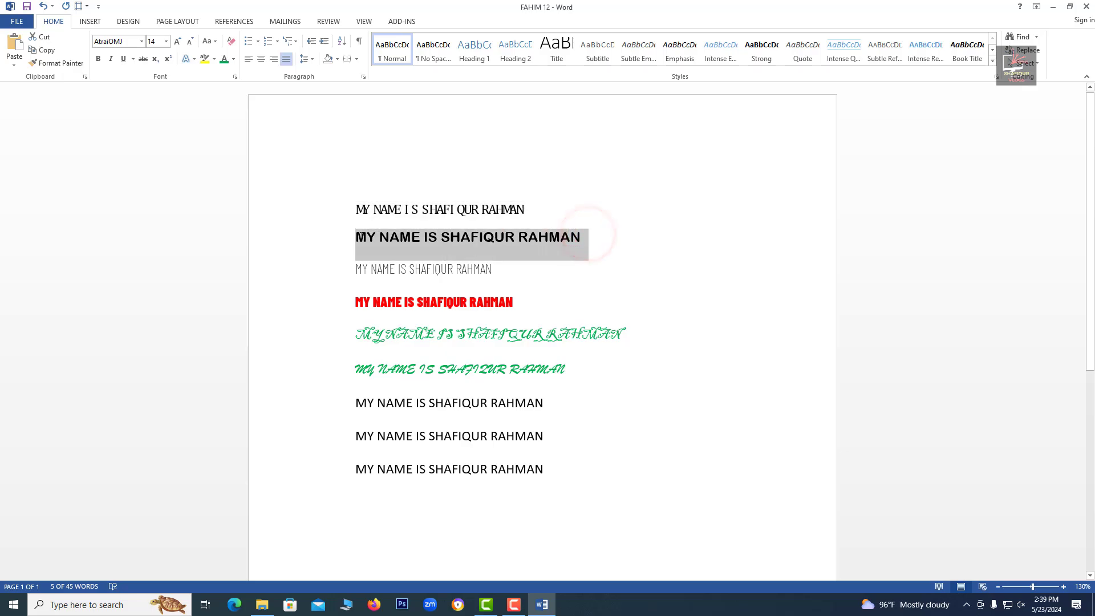
left_click(234, 59)
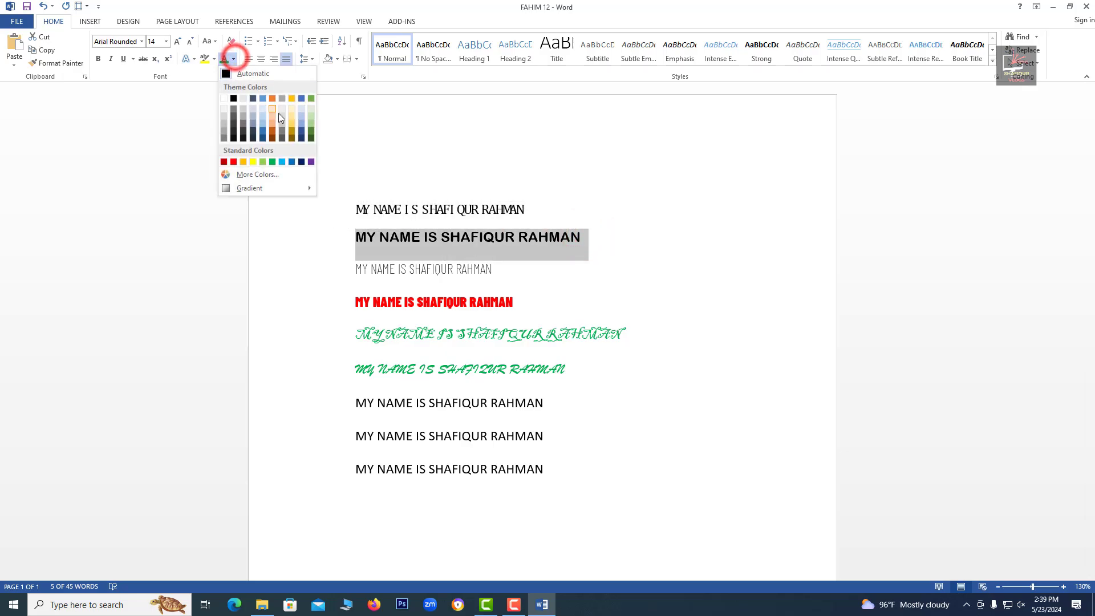
left_click(301, 162)
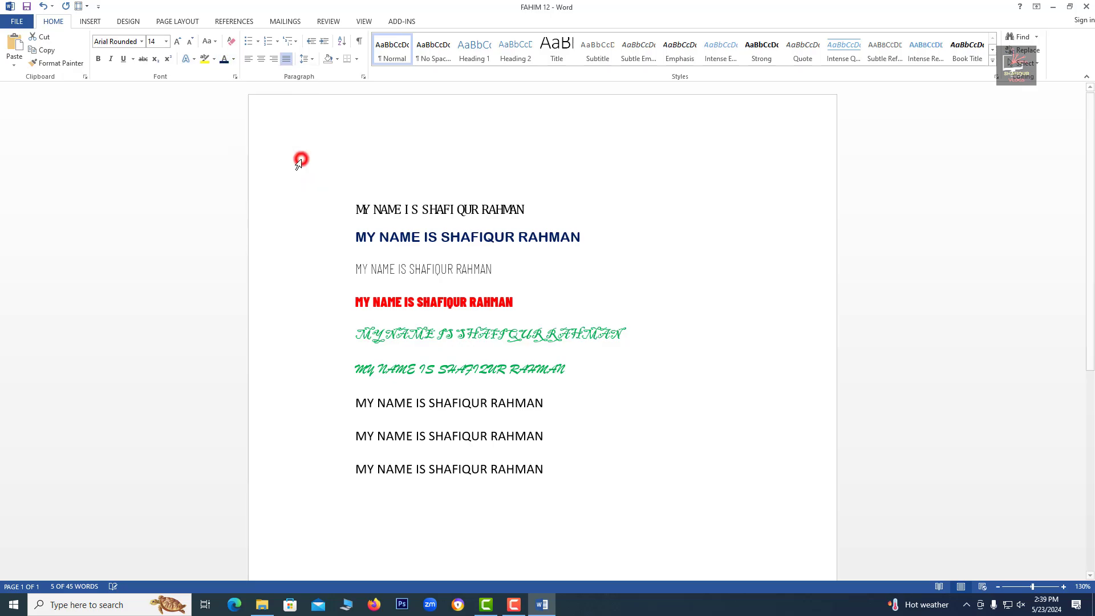
Apply the first gradient variation as the font color of the first line of text
left_click(301, 158)
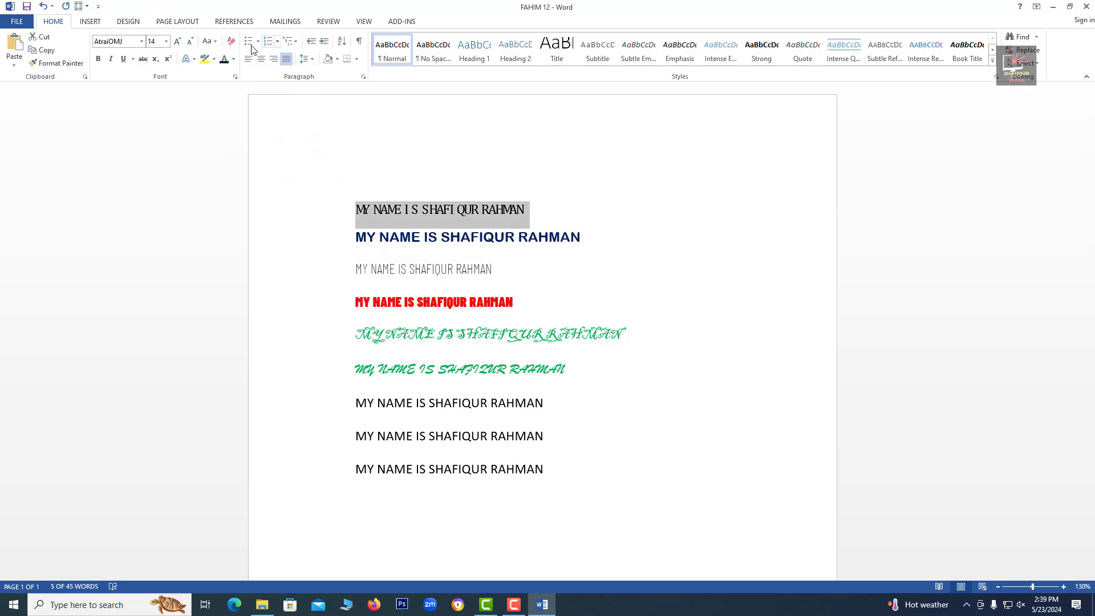
left_click(233, 59)
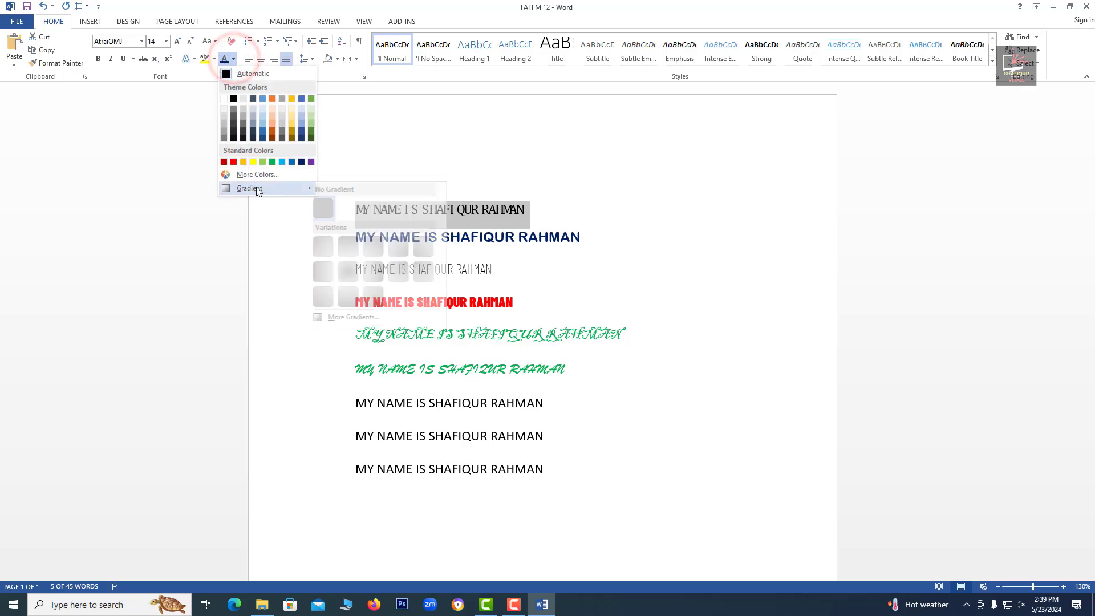
mouse_move(282, 189)
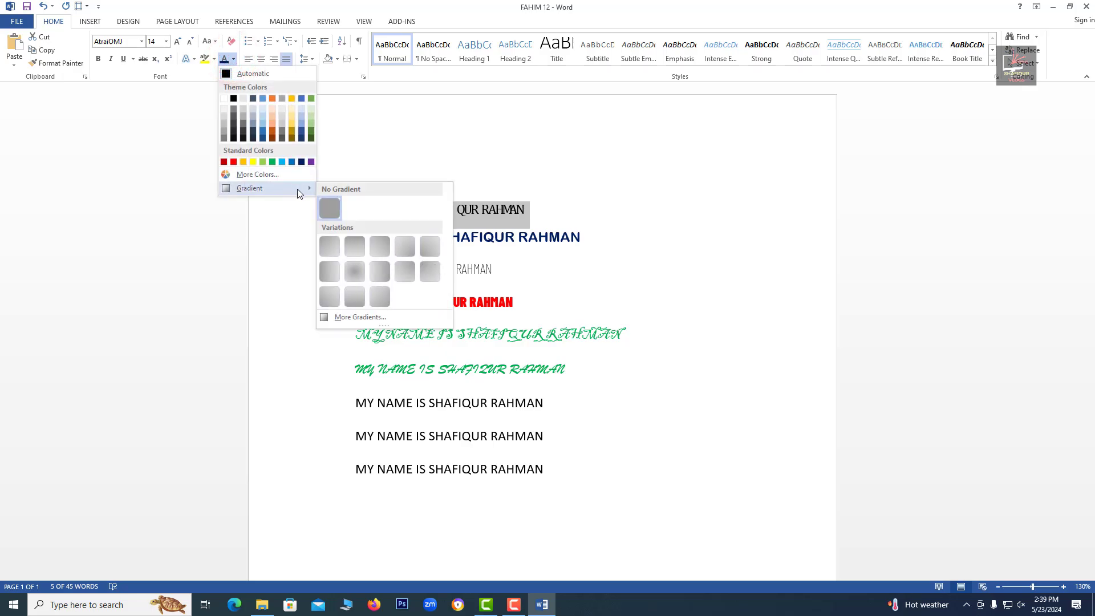
left_click(330, 245)
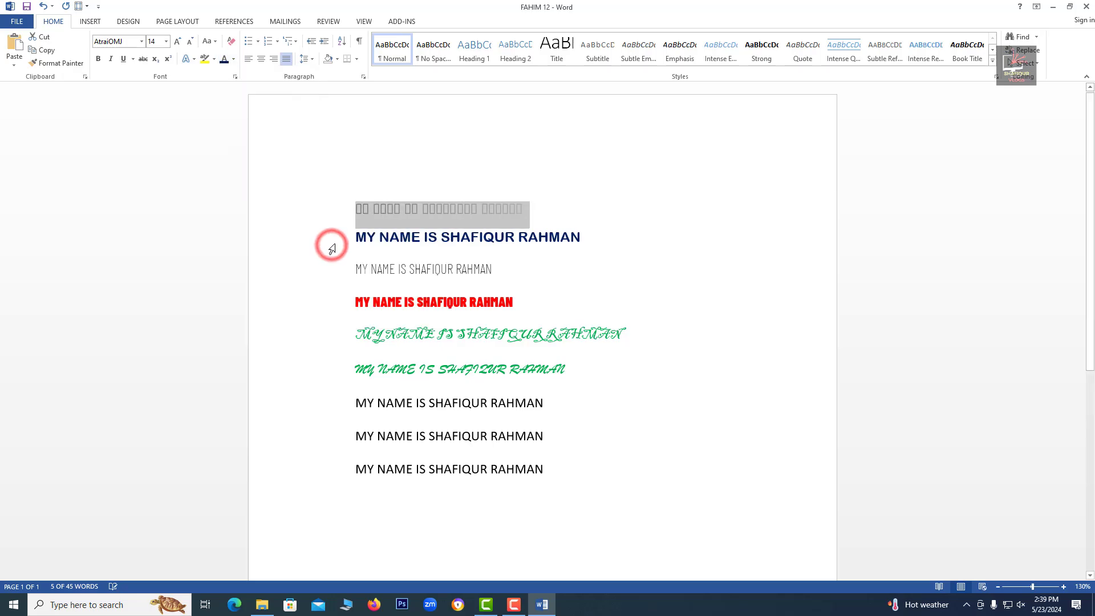
left_click(338, 240)
left_click(491, 236)
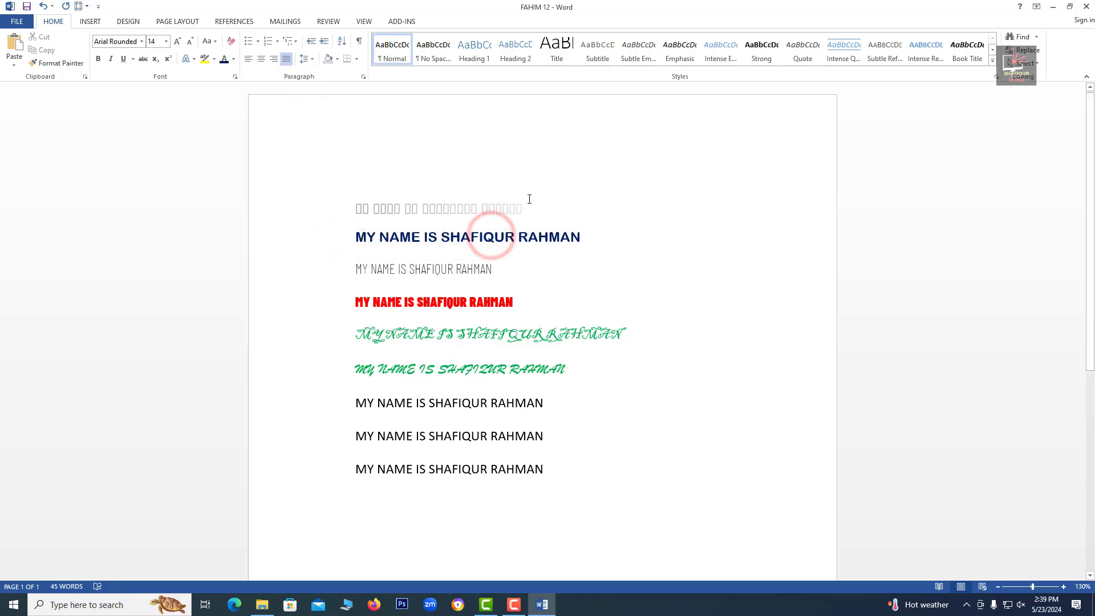
Highlight the second line of text in yellow
scroll(436, 258, "down", 3)
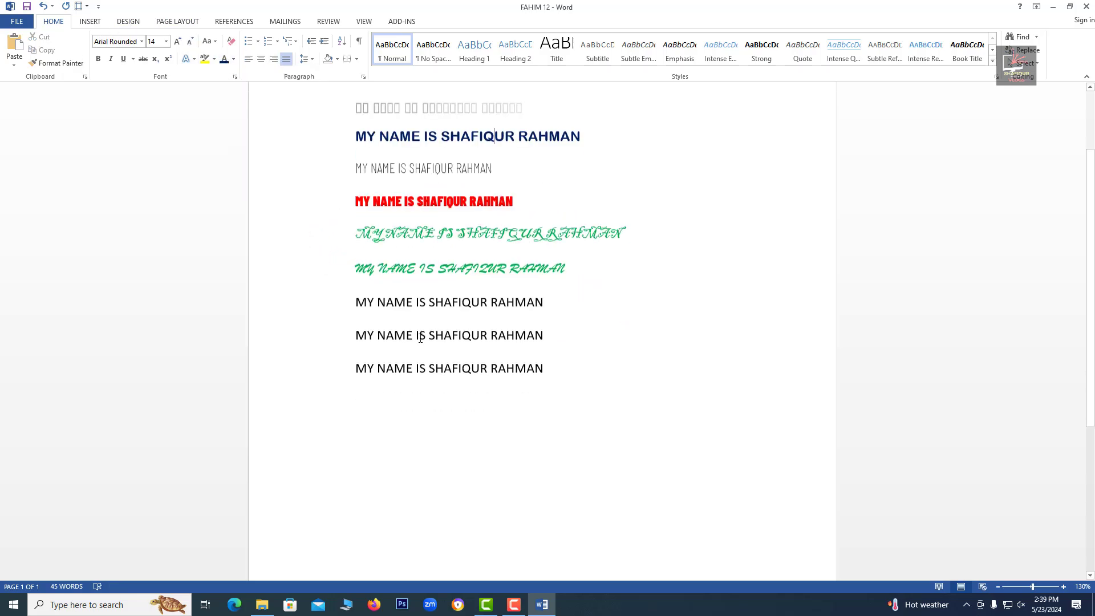
scroll(437, 258, "up", 1)
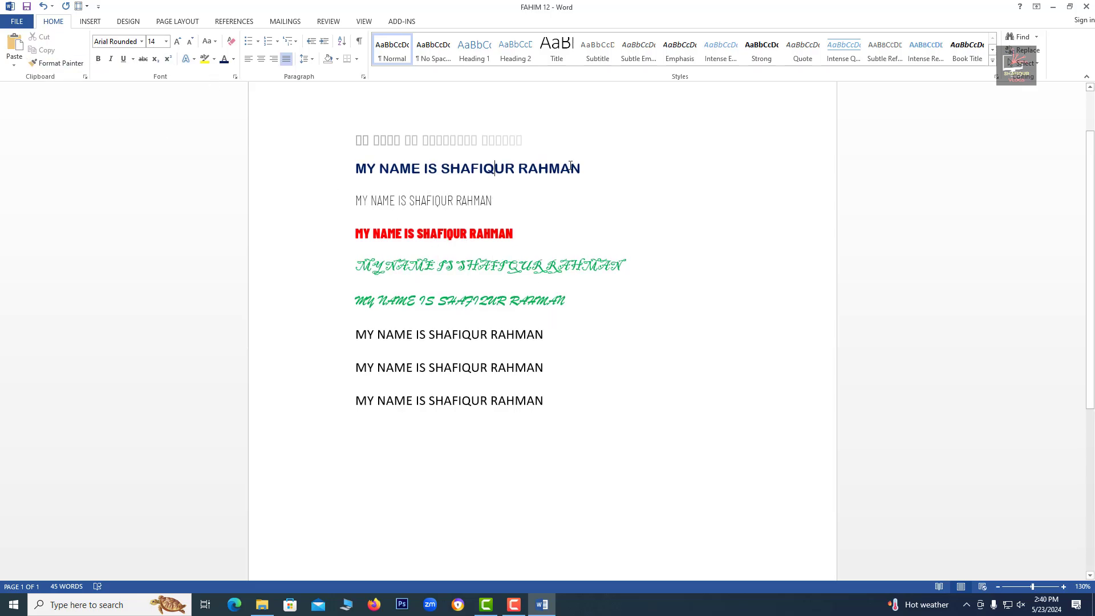
left_click_drag(580, 166, 313, 174)
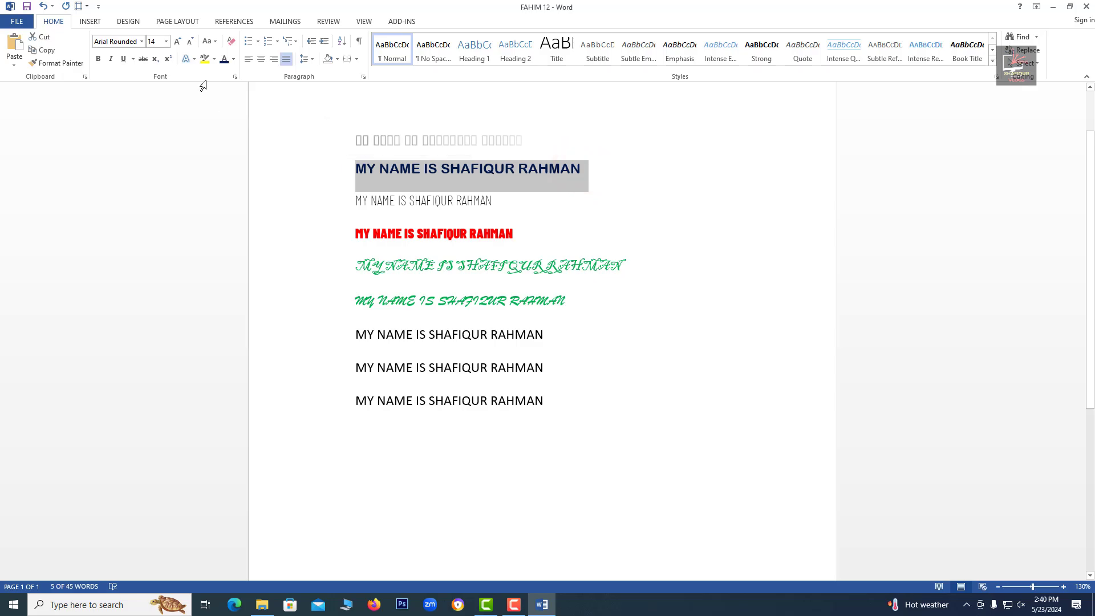
left_click(209, 59)
left_click(237, 151)
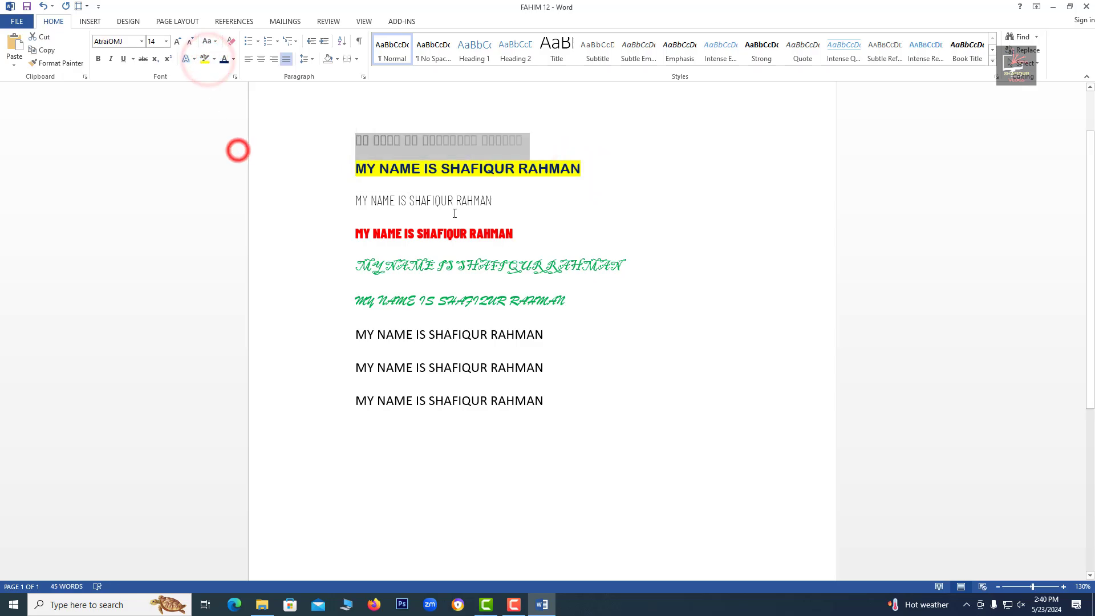
Highlight the fourth line of text in teal
left_click(640, 211)
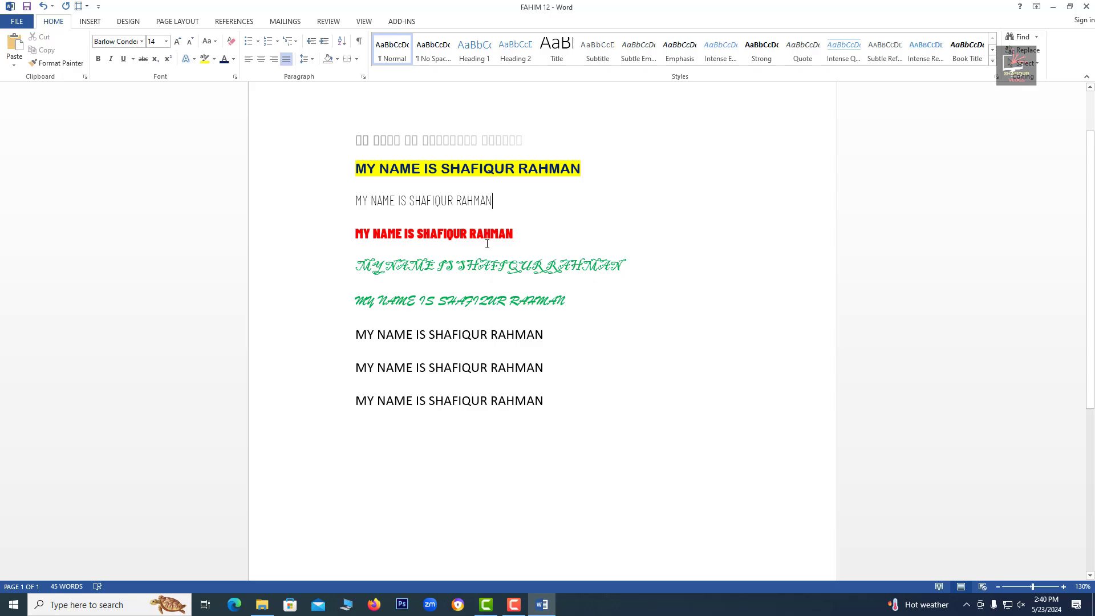
triple_click(520, 228)
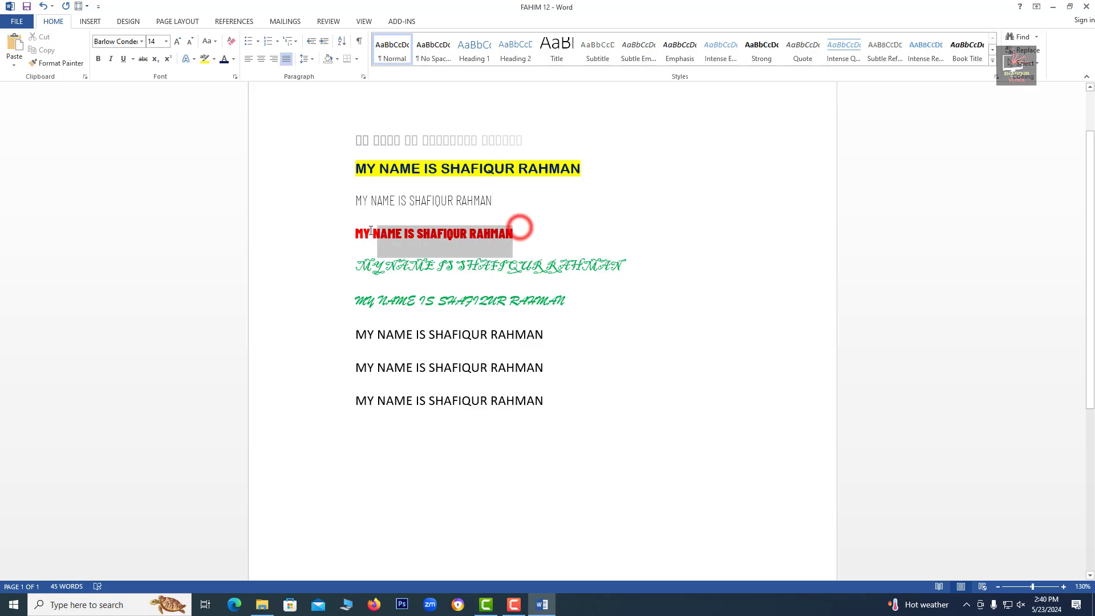
left_click(214, 60)
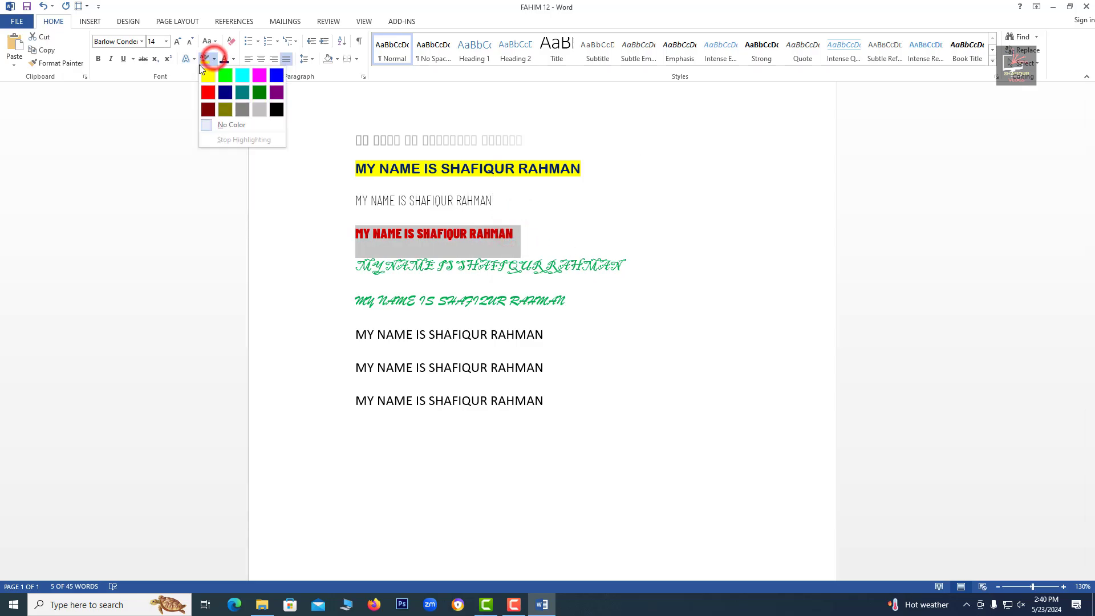
left_click(238, 94)
left_click(232, 166)
left_click(425, 262)
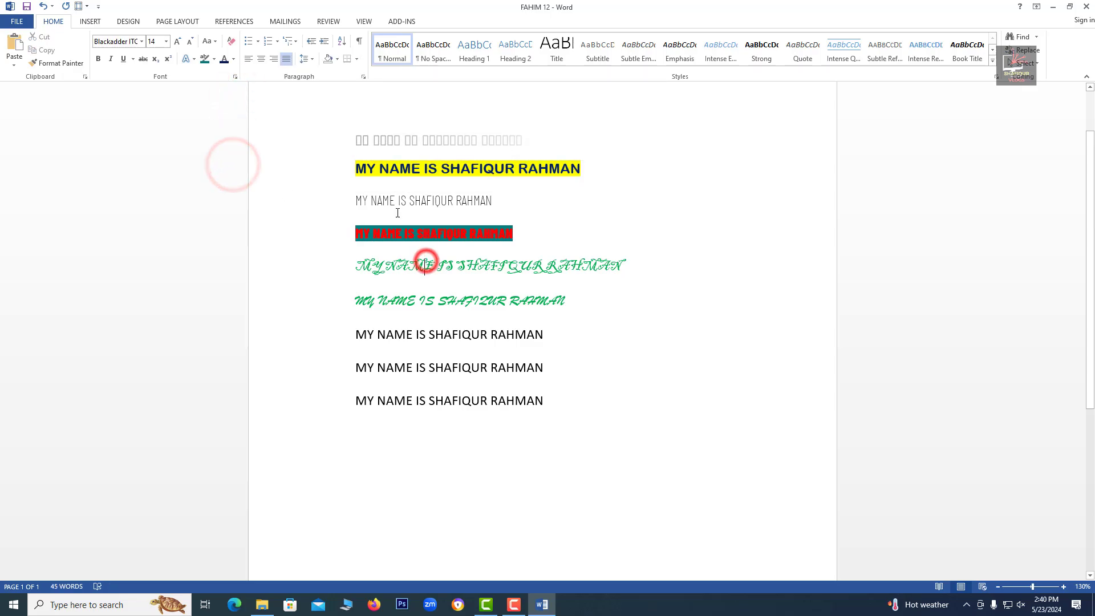
Highlight the fifth line of text in yellow
triple_click(632, 260)
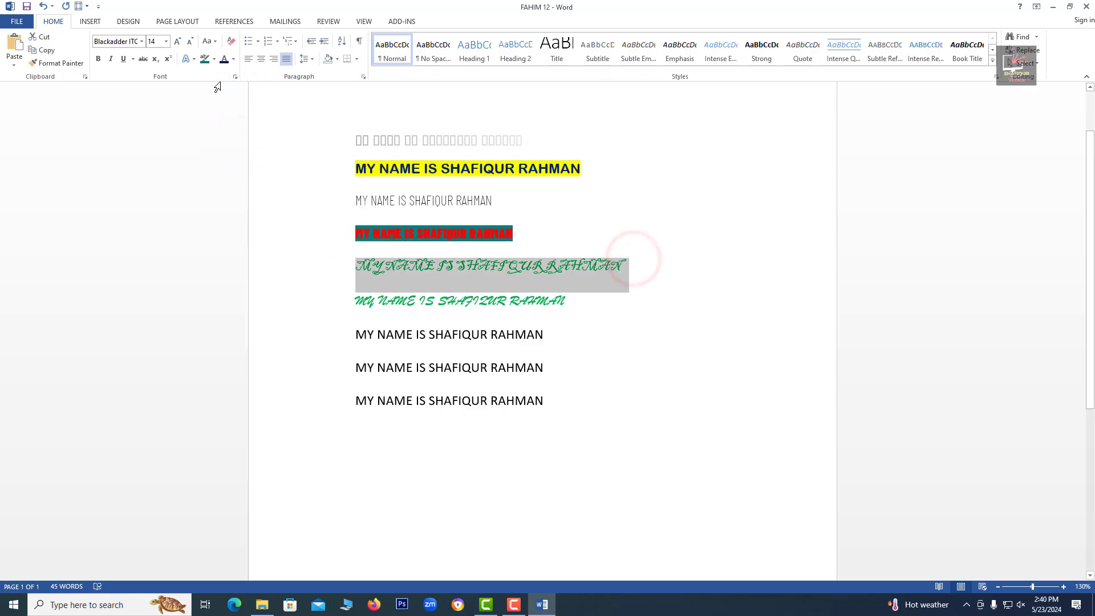
left_click(213, 59)
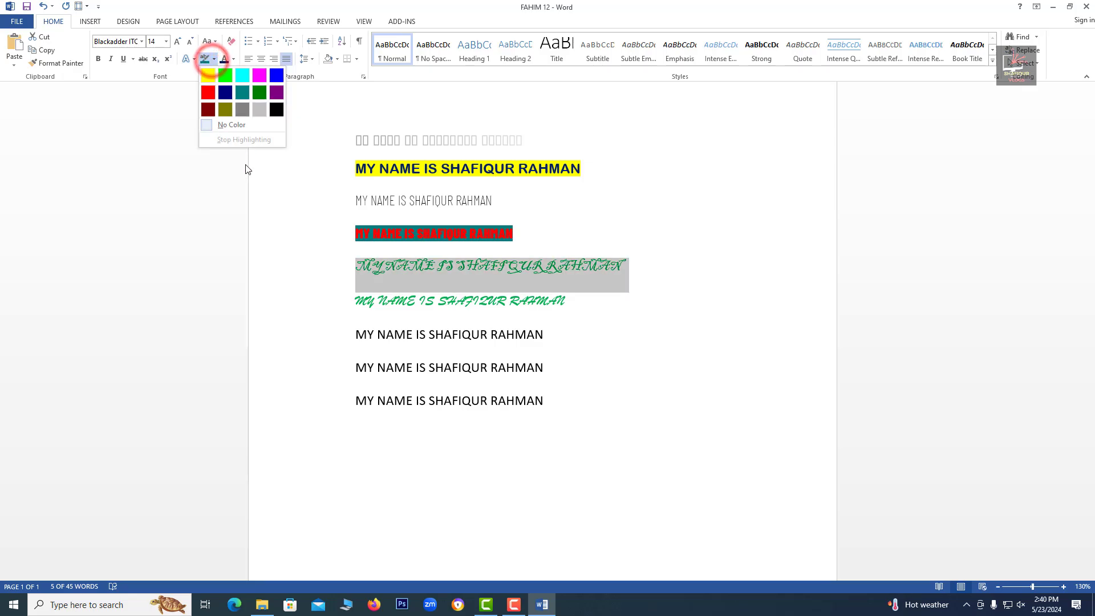
left_click(208, 76)
left_click(206, 163)
left_click(812, 301)
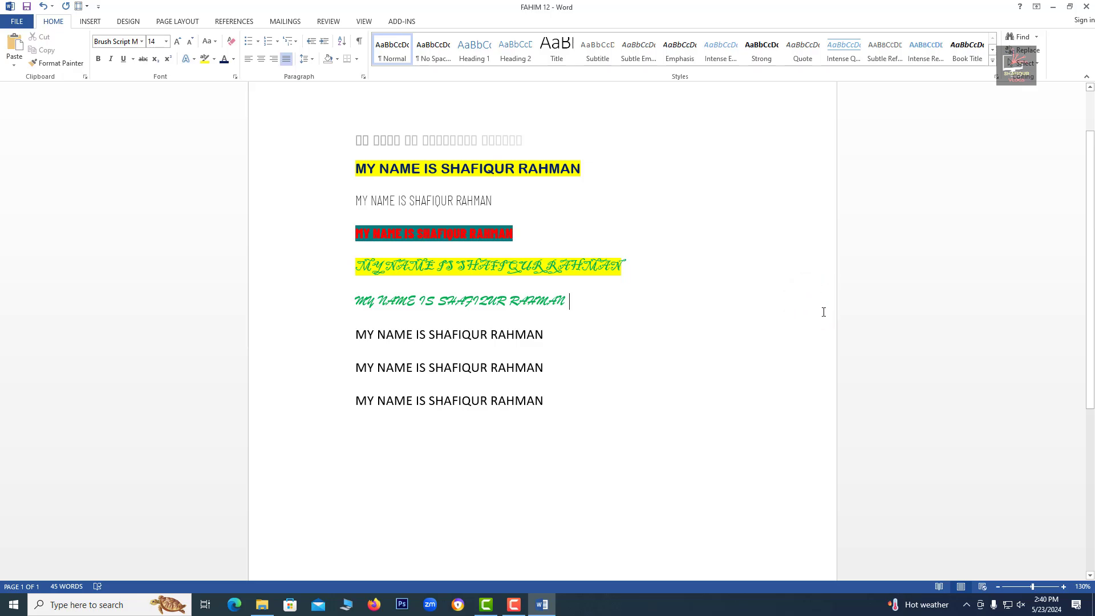
left_click(518, 605)
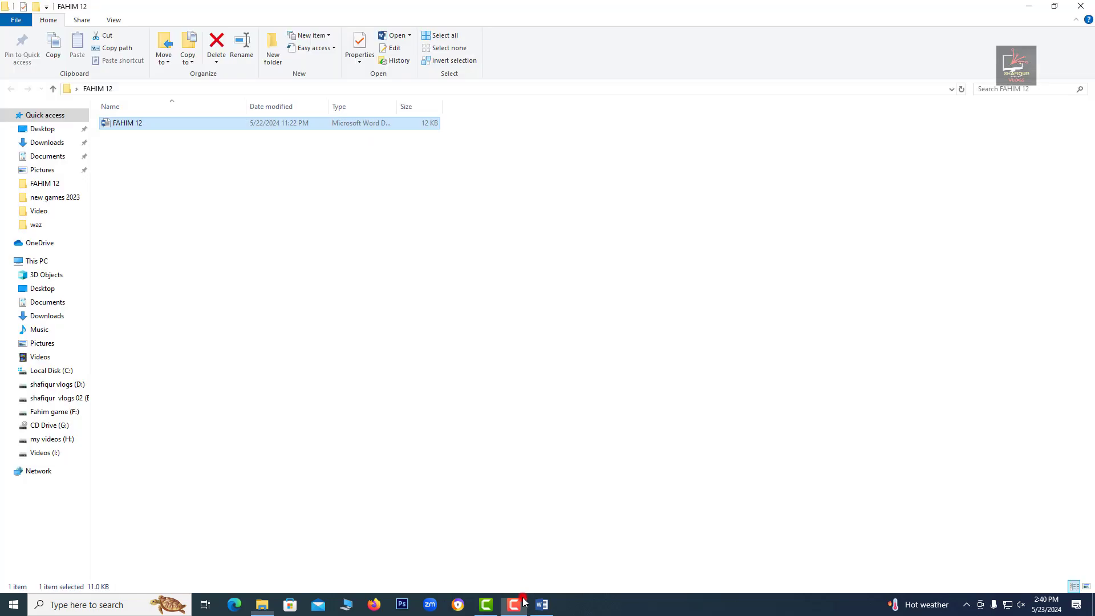
left_click(523, 597)
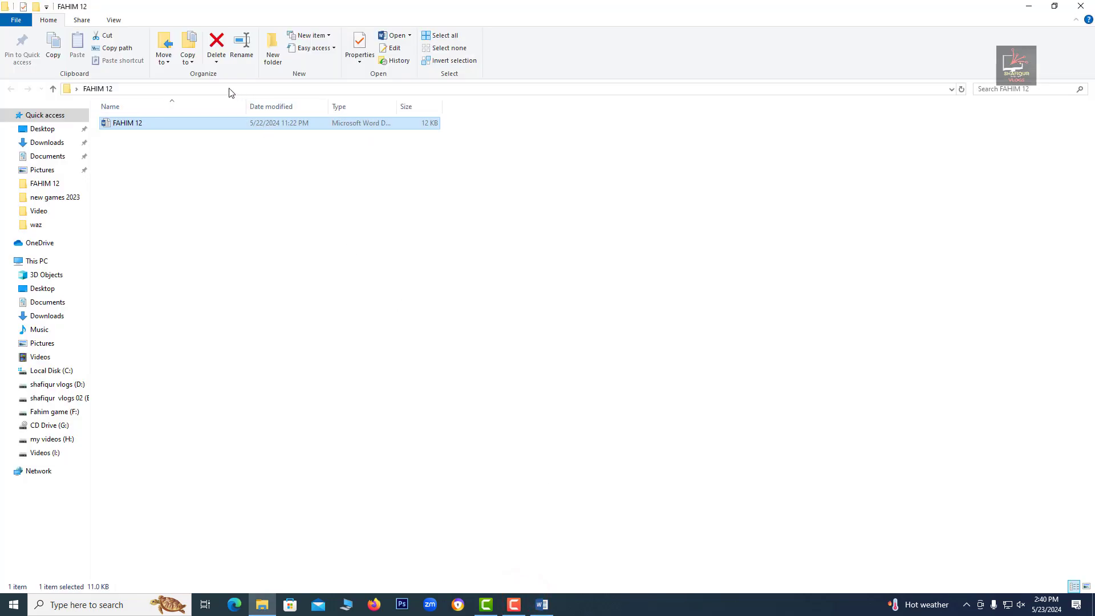
left_click(229, 88)
left_click(518, 603)
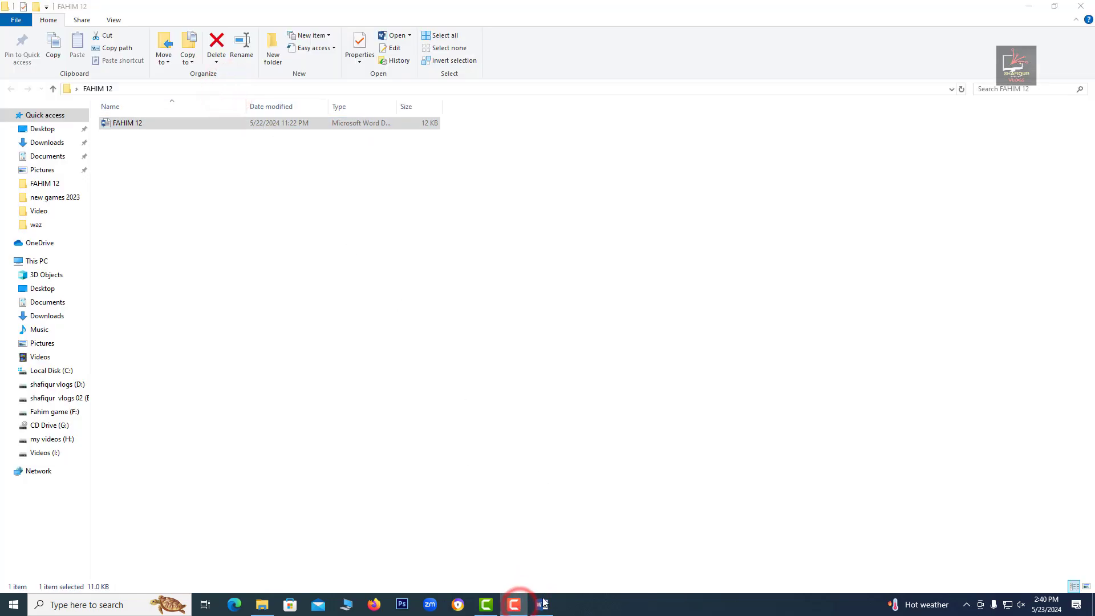
left_click(544, 604)
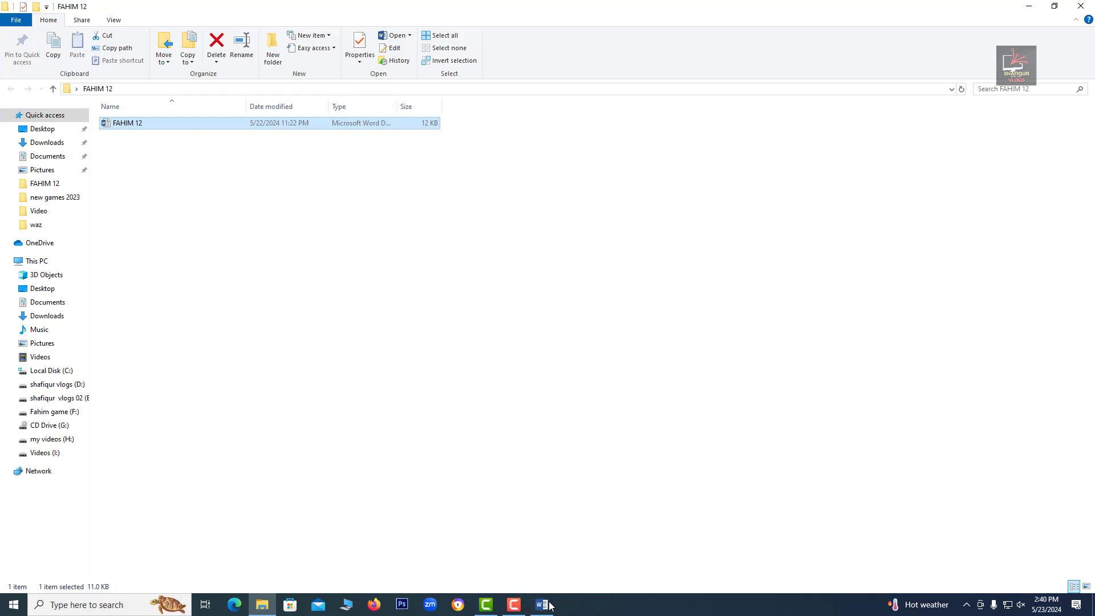
left_click(544, 604)
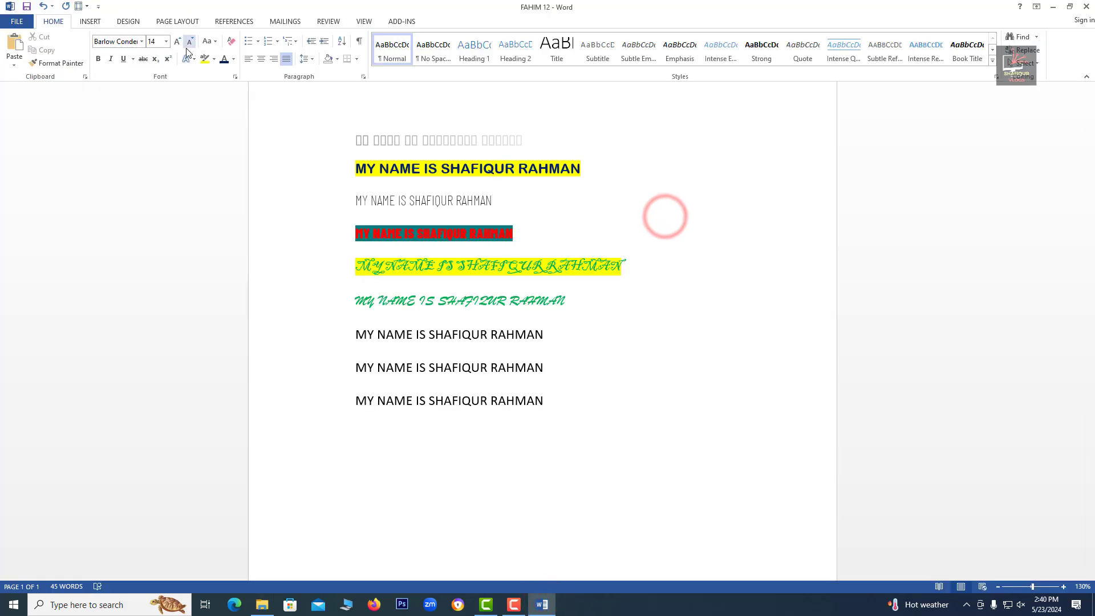
left_click(203, 77)
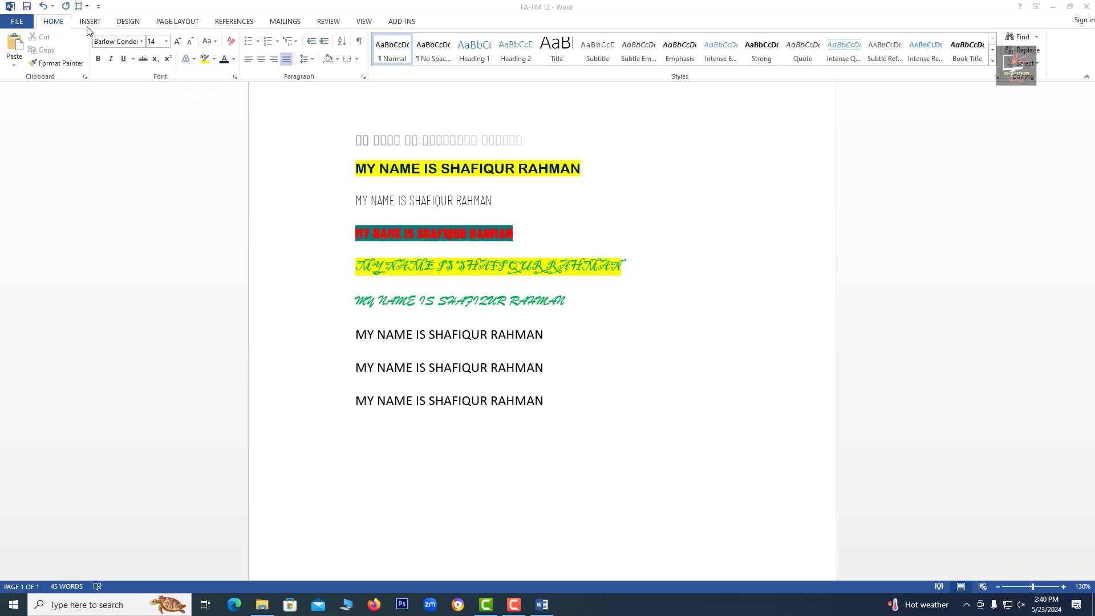
Save the FAHIM 12 document and close it
left_click(25, 8)
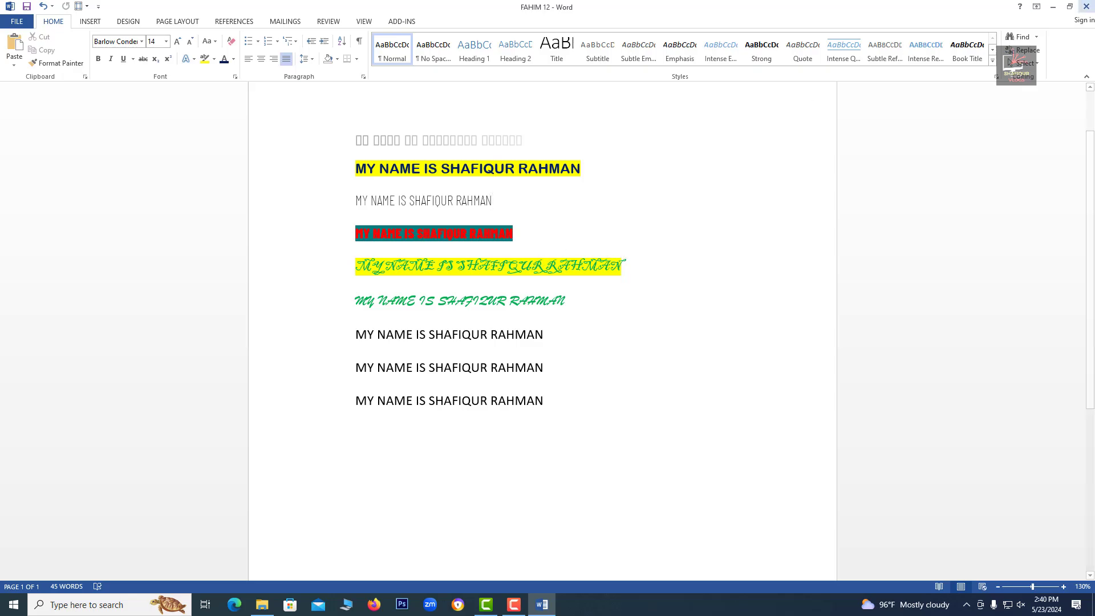
left_click(1086, 6)
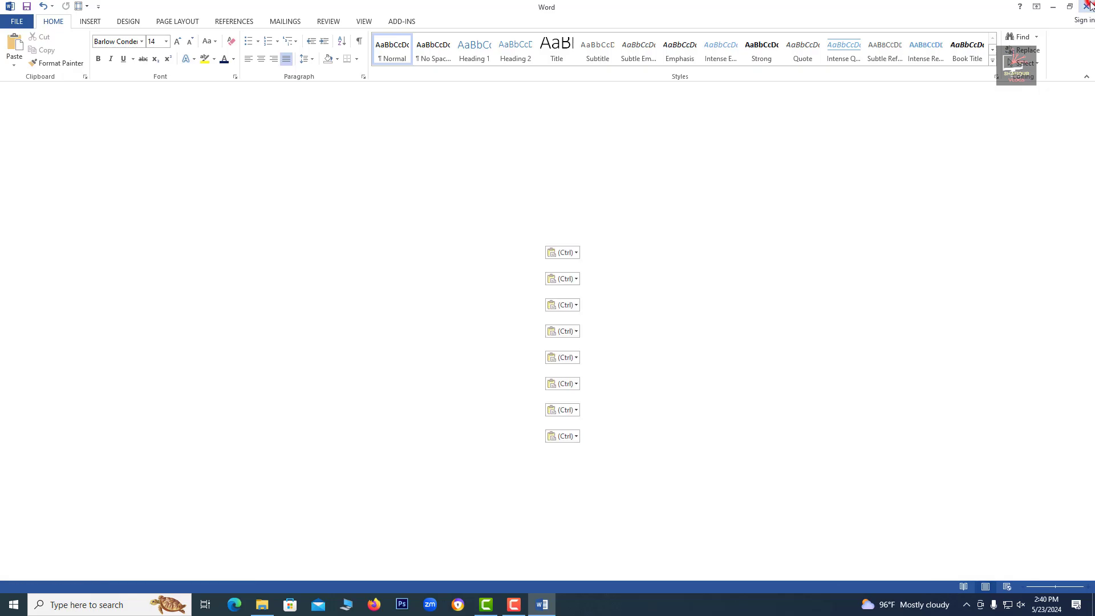